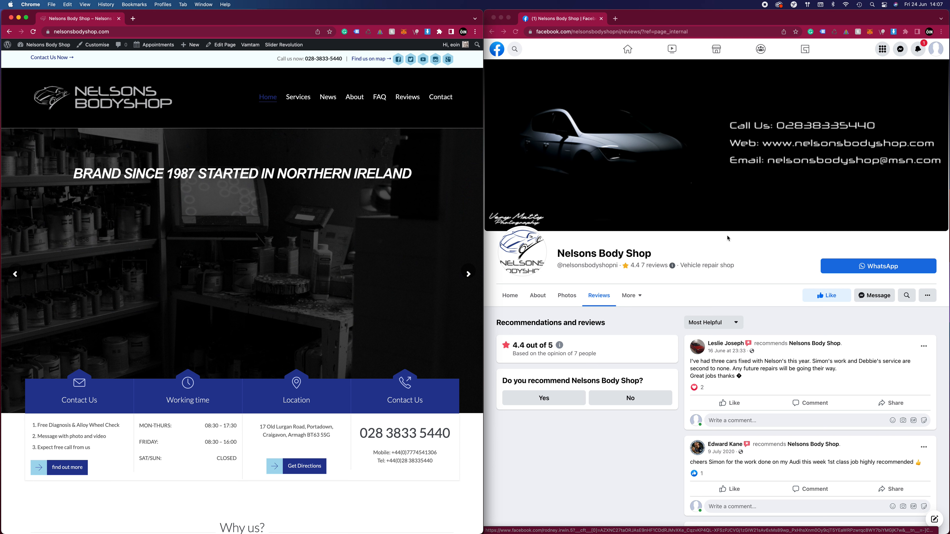
Open the Home feed of the Nelsons Body Shop Facebook page and look through its recent posts
left_click(595, 254)
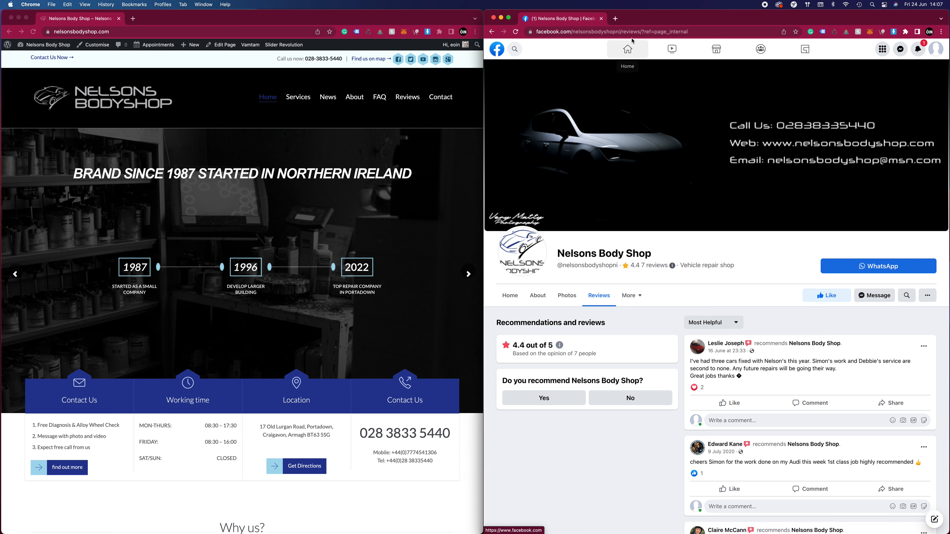
left_click(517, 294)
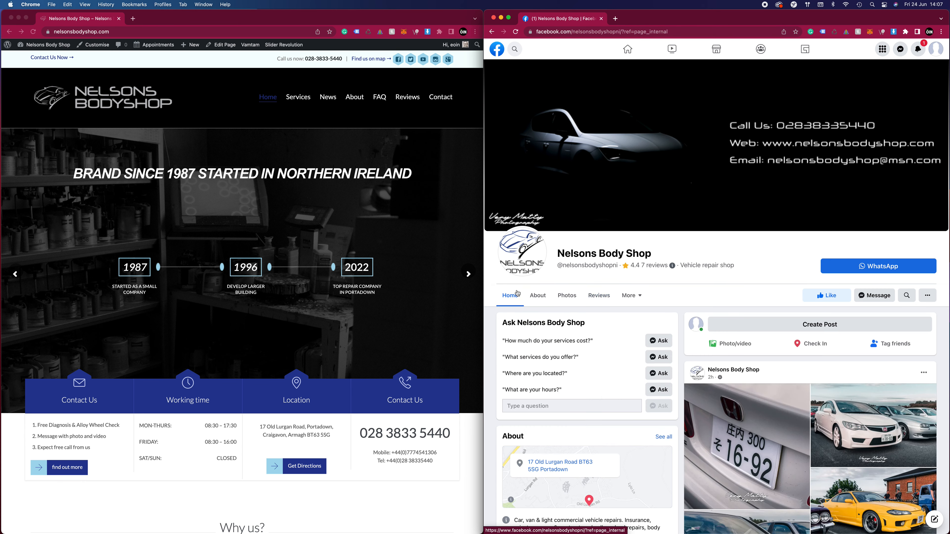
scroll(729, 260, "down", 10)
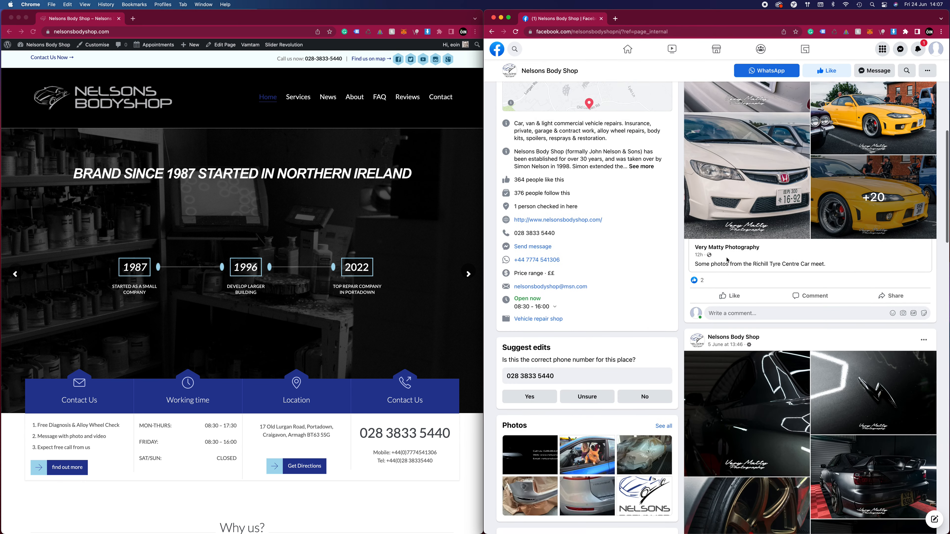
scroll(726, 259, "down", 5)
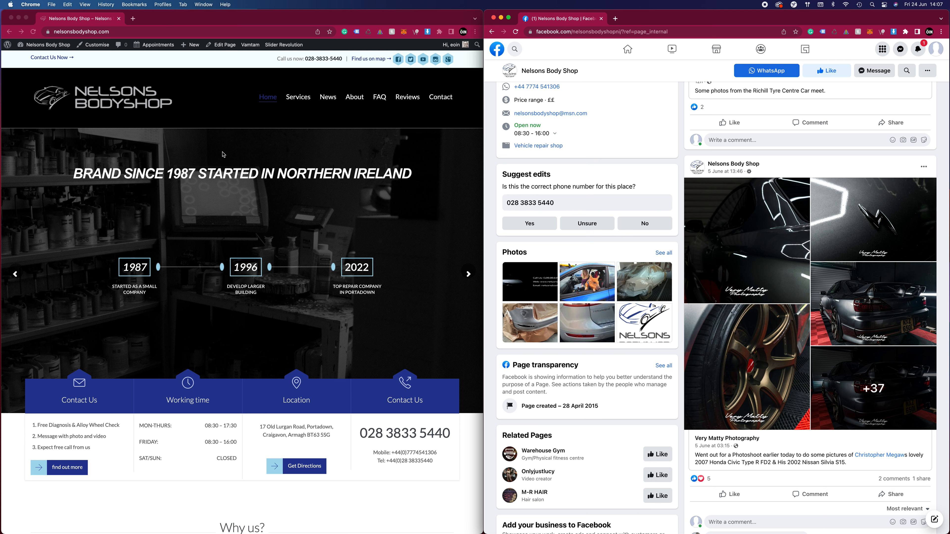
Open the News page of the Nelsons Body Shop website and start a new post
left_click(316, 107)
left_click(328, 98)
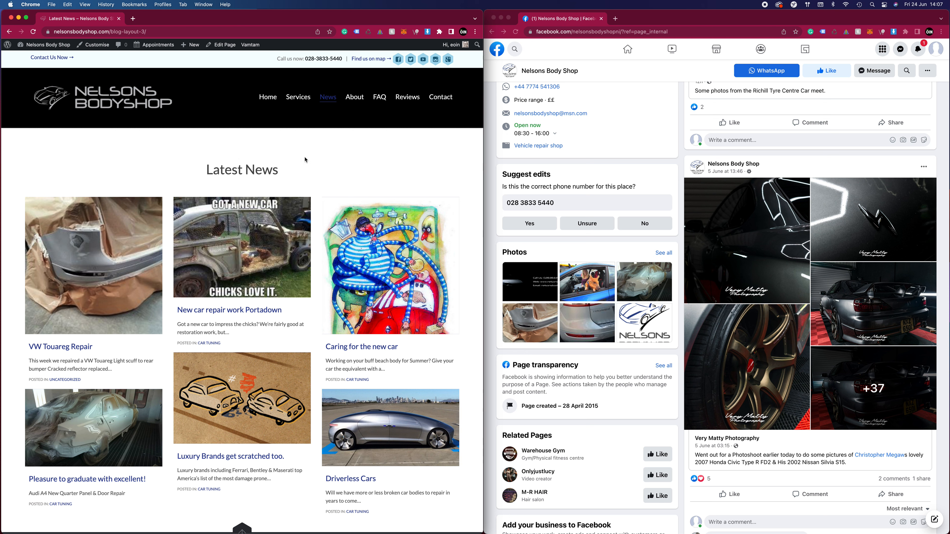
mouse_move(190, 47)
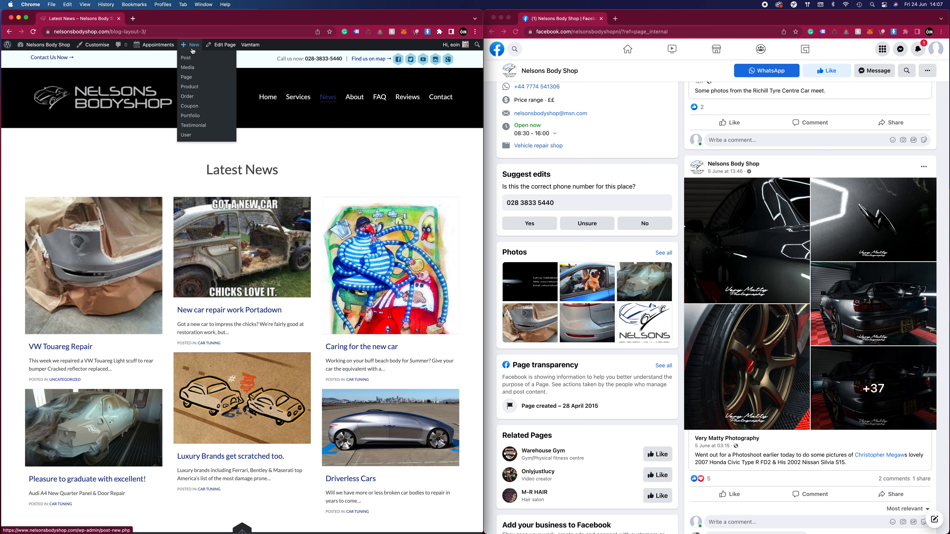
left_click(188, 60)
Find the Facebook post about the Mk3 Seat Leon and copy "Mk3 Seat Leon" into the new post's title
scroll(690, 234, "down", 10)
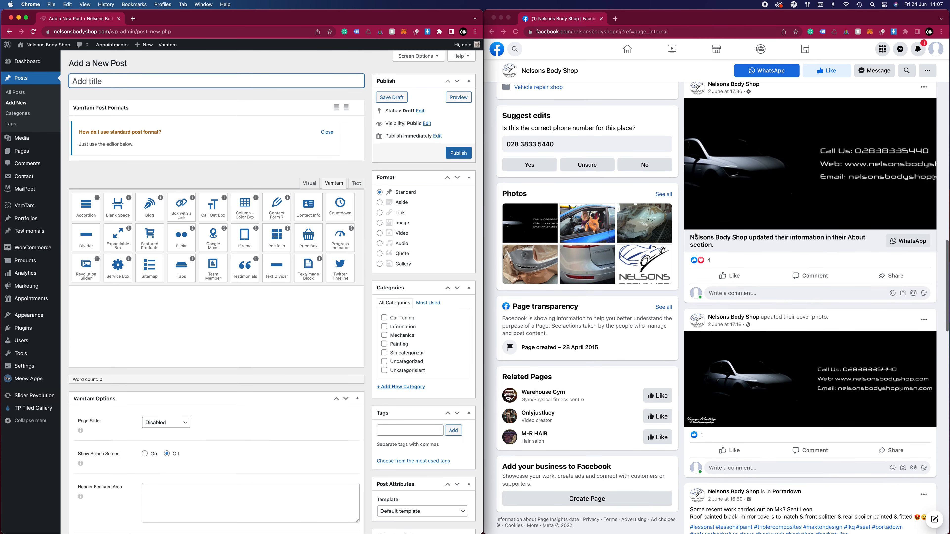
scroll(689, 233, "down", 6)
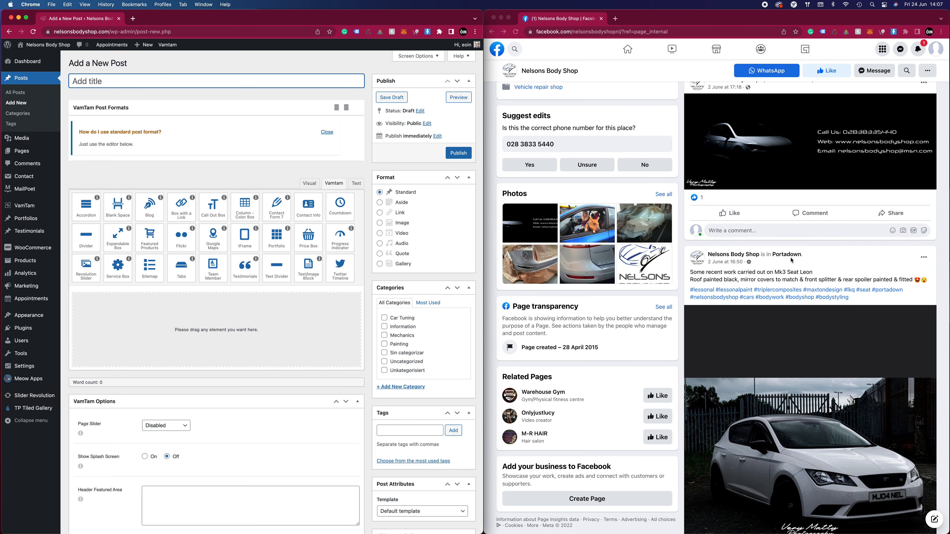
left_click(804, 269)
scroll(754, 274, "down", 1)
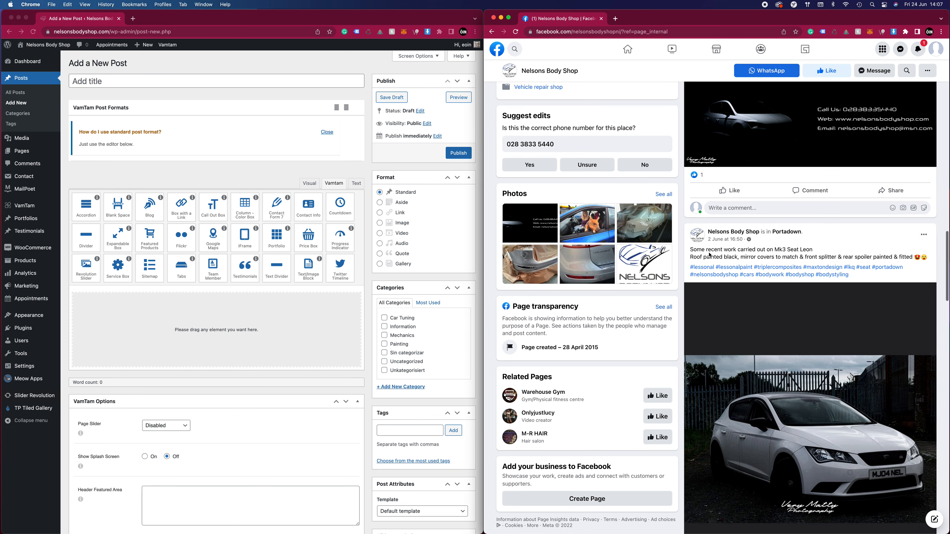
left_click_drag(705, 251, 774, 250)
key("super+c")
left_click(107, 82)
key("super+v")
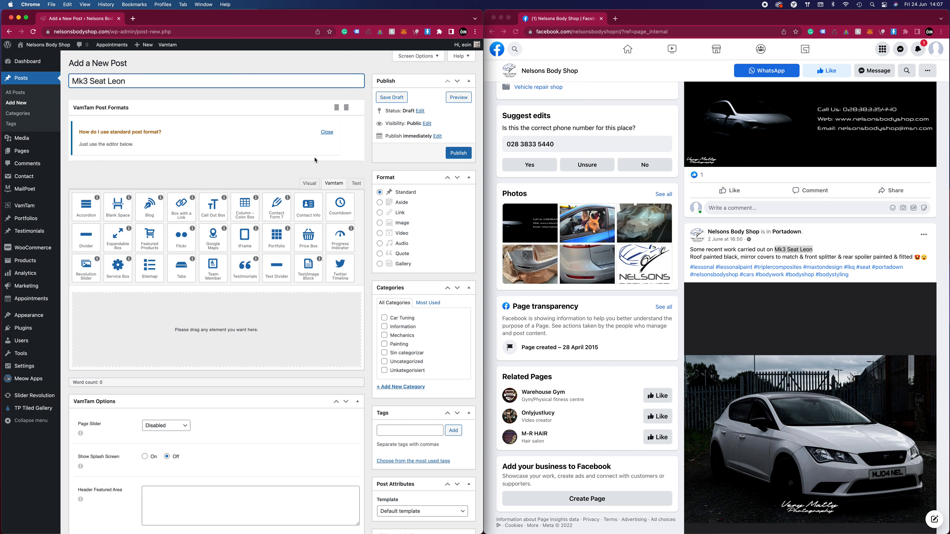
Switch the post editor to Visual mode and paste the Seat Leon Facebook post's full text and hashtags as the body
left_click(326, 133)
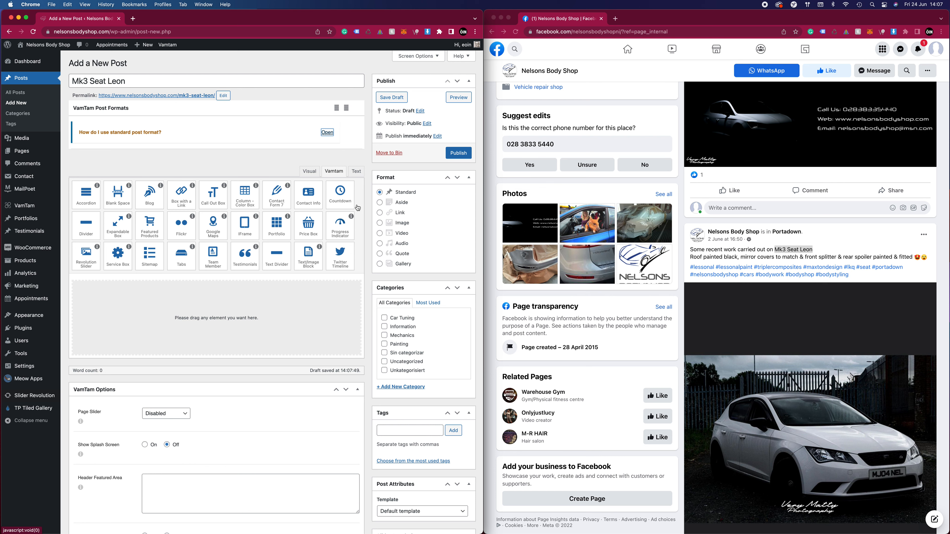
left_click(309, 171)
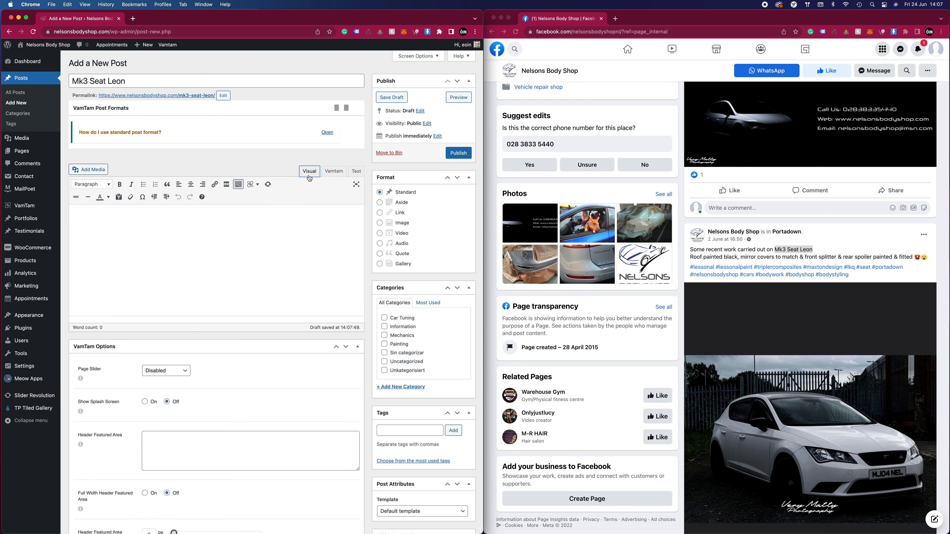
left_click_drag(868, 275, 689, 249)
key("super+c")
left_click(166, 255)
key("super+v")
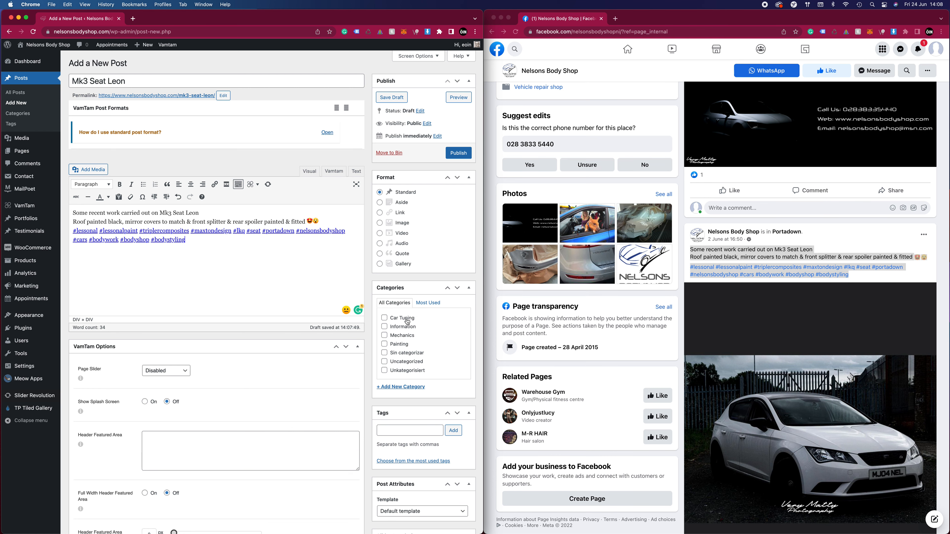
Add a new category "Car Repair" to the post and also assign it to Painting
scroll(407, 322, "down", 2)
left_click(411, 361)
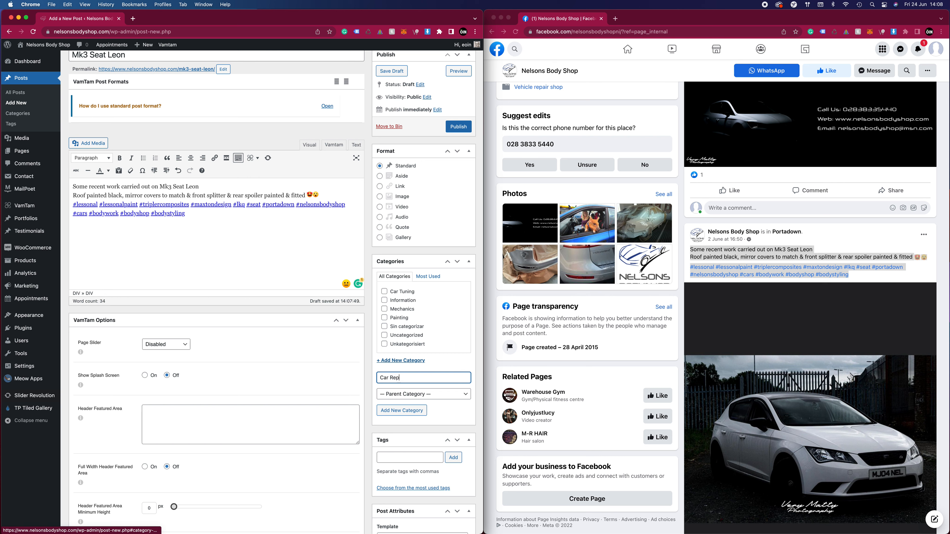
left_click(417, 410)
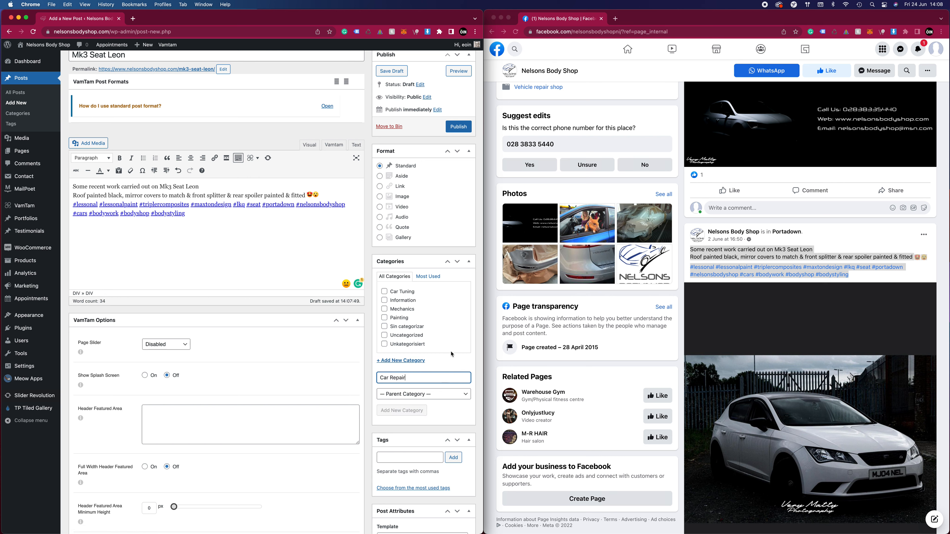
left_click(398, 326)
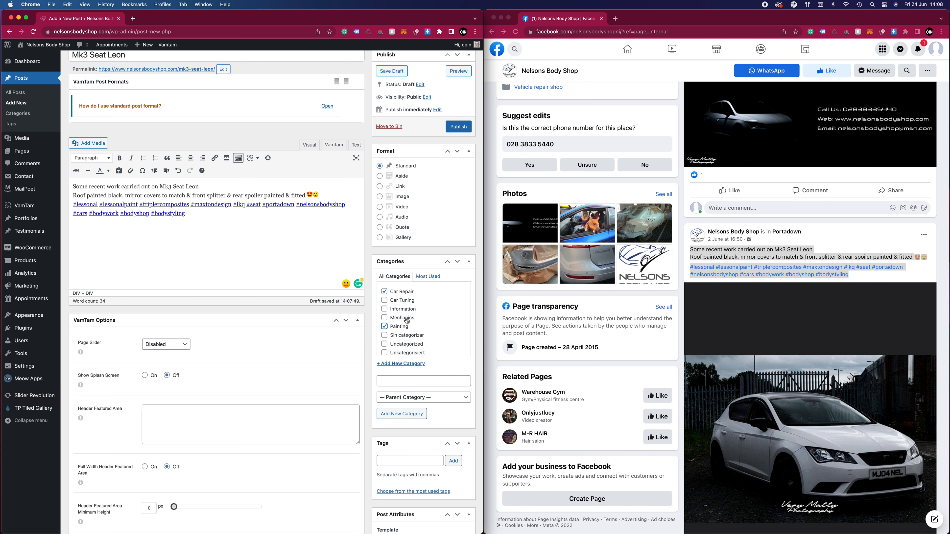
Open the white Seat Leon photo from the Facebook post and save it to the computer
left_click(863, 262)
scroll(846, 286, "down", 3)
left_click(813, 321)
right_click(647, 281)
left_click(672, 293)
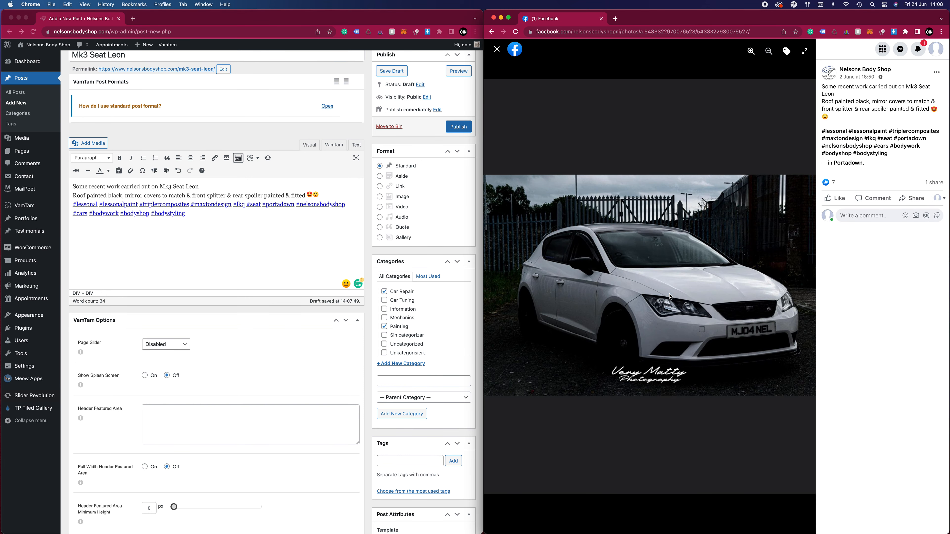
key("Return")
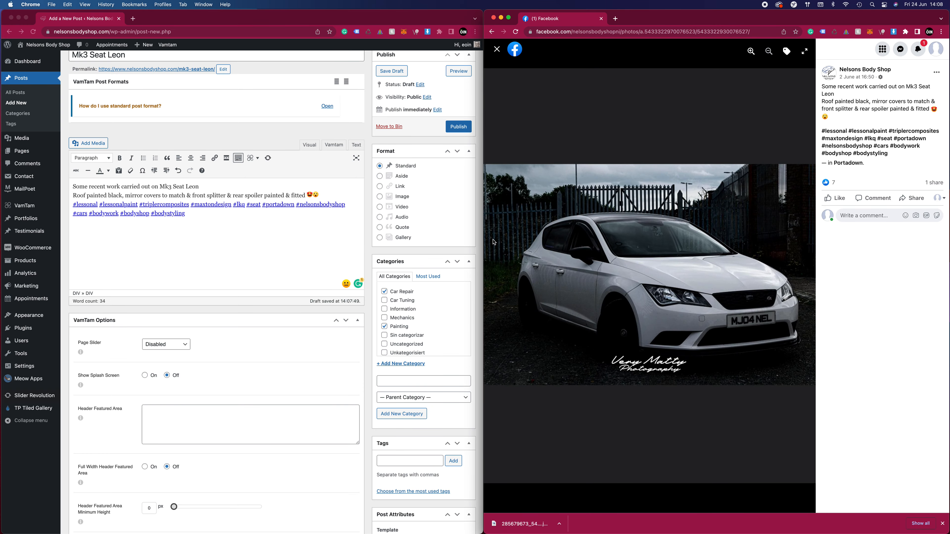
Upload the downloaded Seat Leon photo to the media library and set it as the post's featured image
scroll(319, 290, "down", 10)
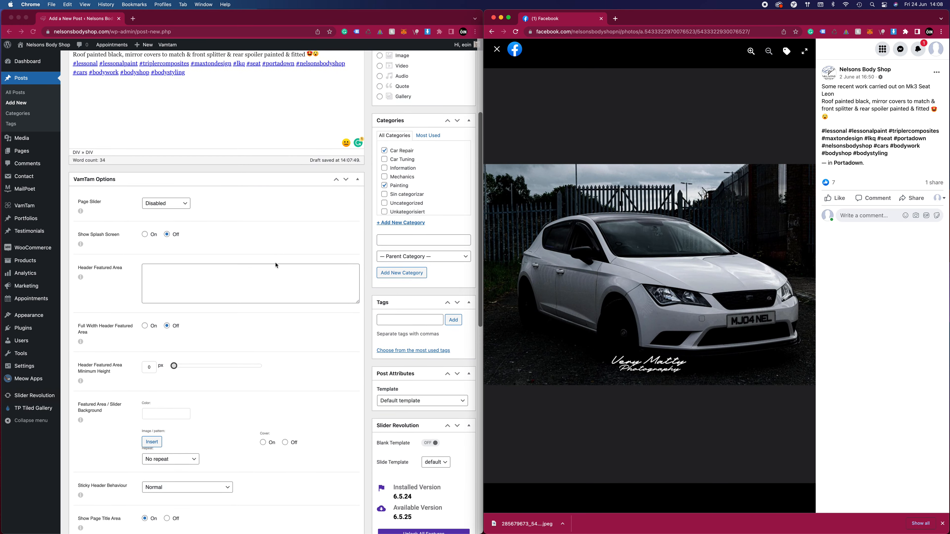
scroll(374, 326, "down", 1)
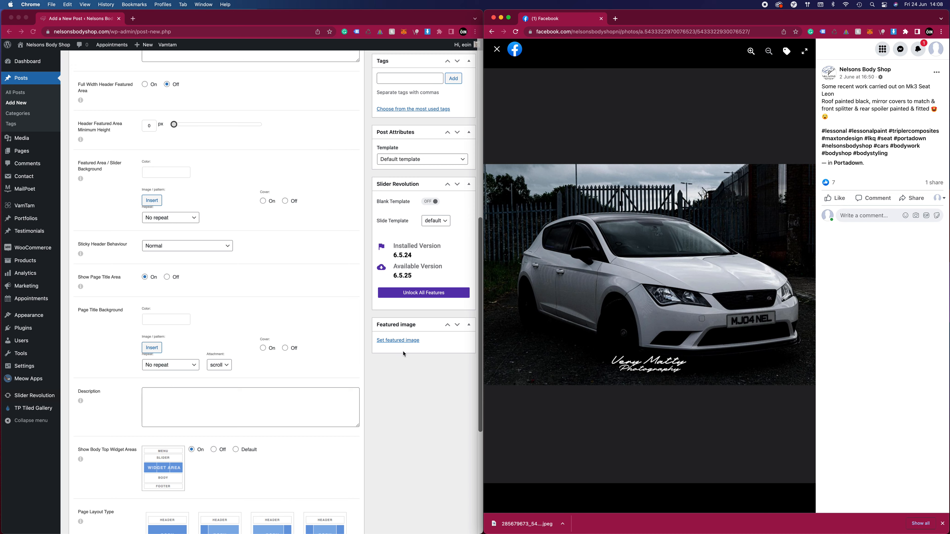
left_click(396, 339)
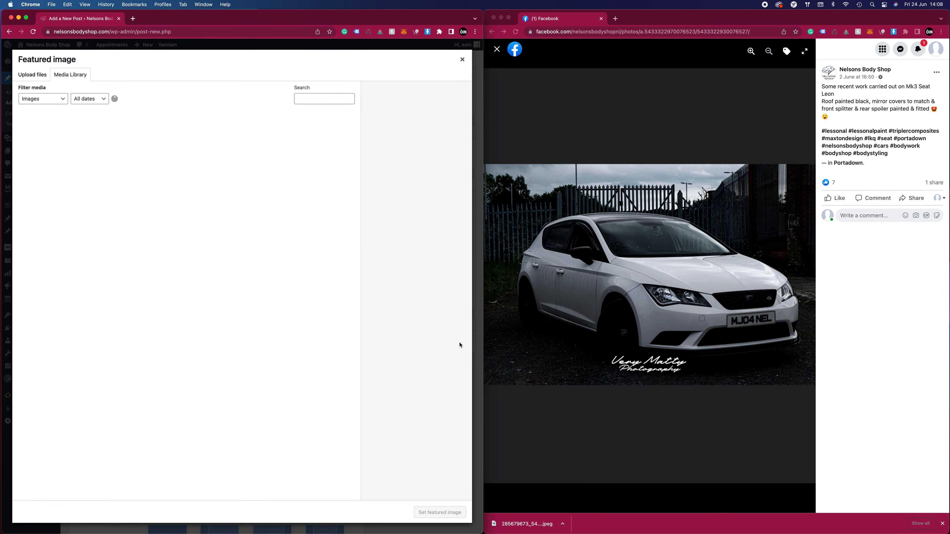
left_click_drag(523, 524, 365, 287)
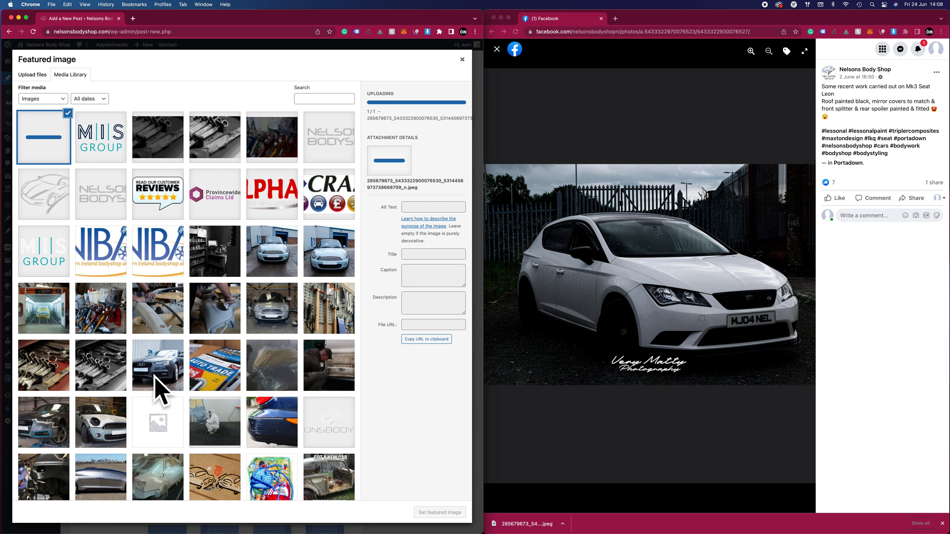
scroll(131, 406, "down", 5)
scroll(131, 406, "down", 5)
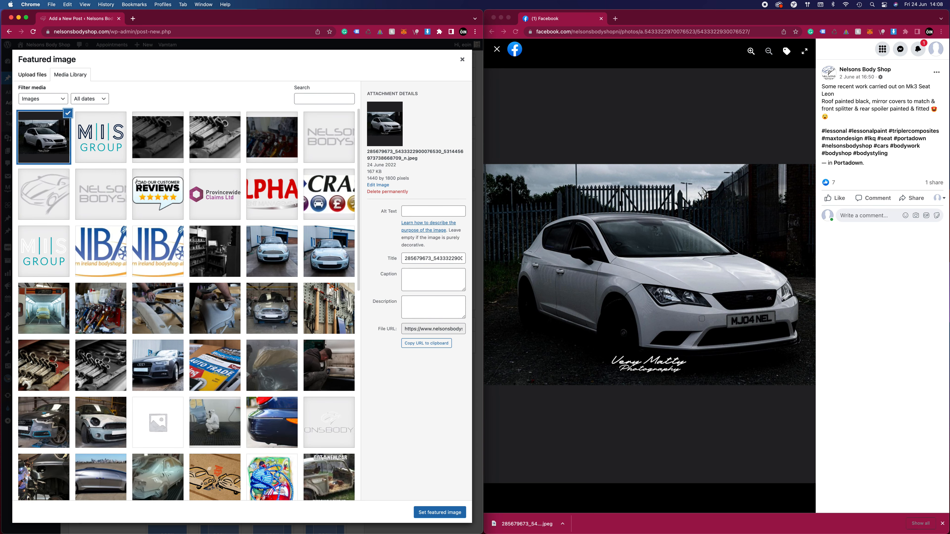
left_click(439, 512)
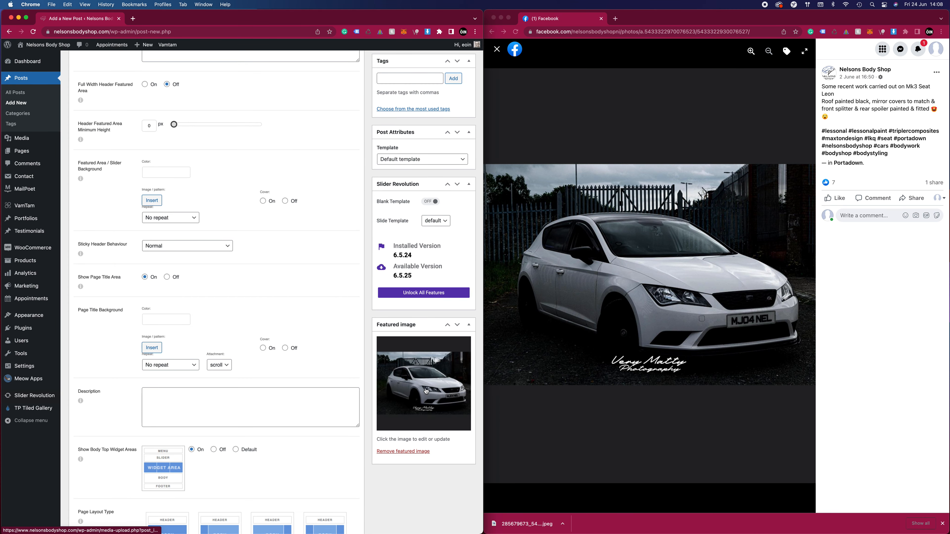
Crop the dark bands above and below the car from the featured image, about 1440 × 954 pixels, and save it
left_click(426, 397)
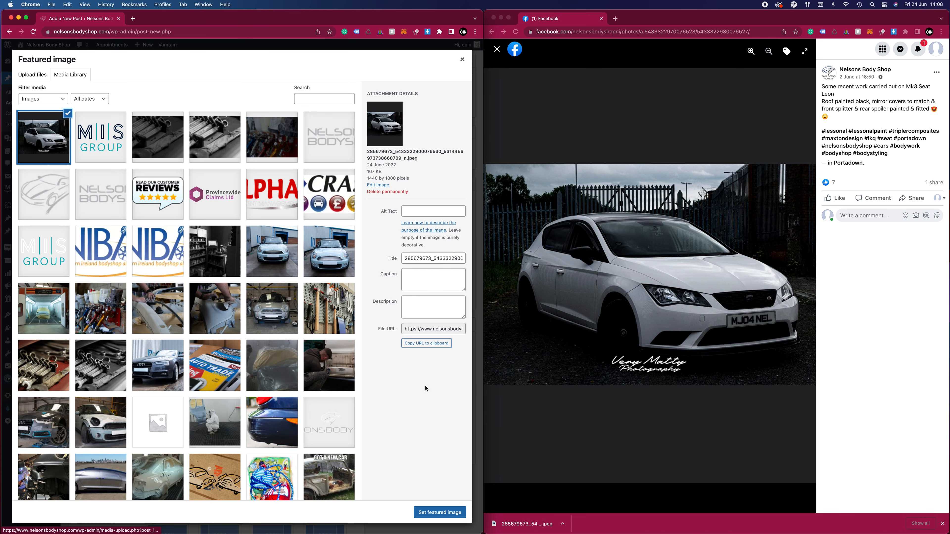
left_click(374, 186)
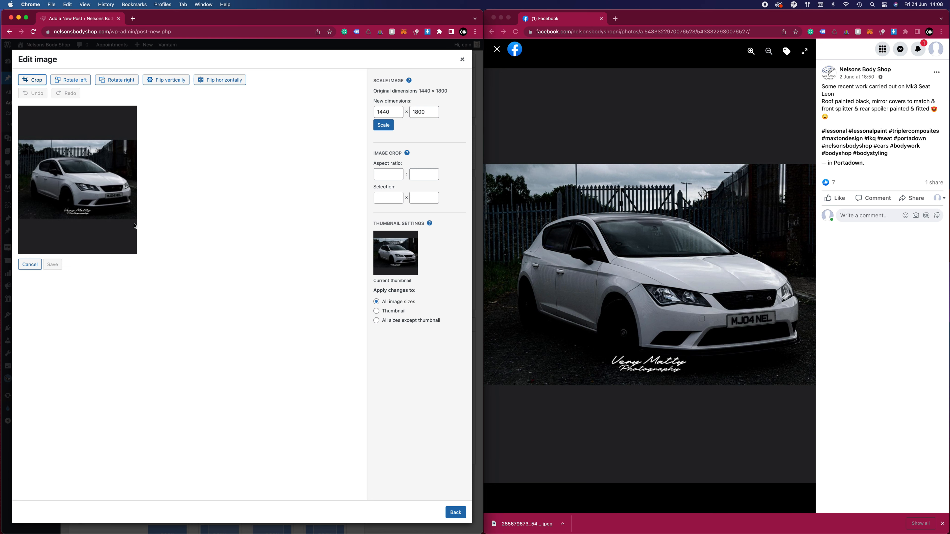
left_click_drag(135, 219, 15, 141)
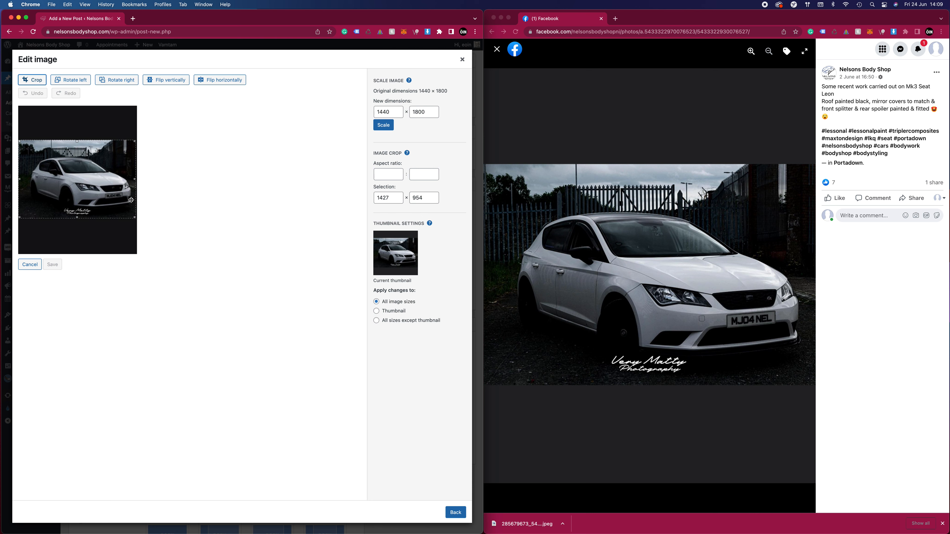
left_click_drag(133, 179, 150, 179)
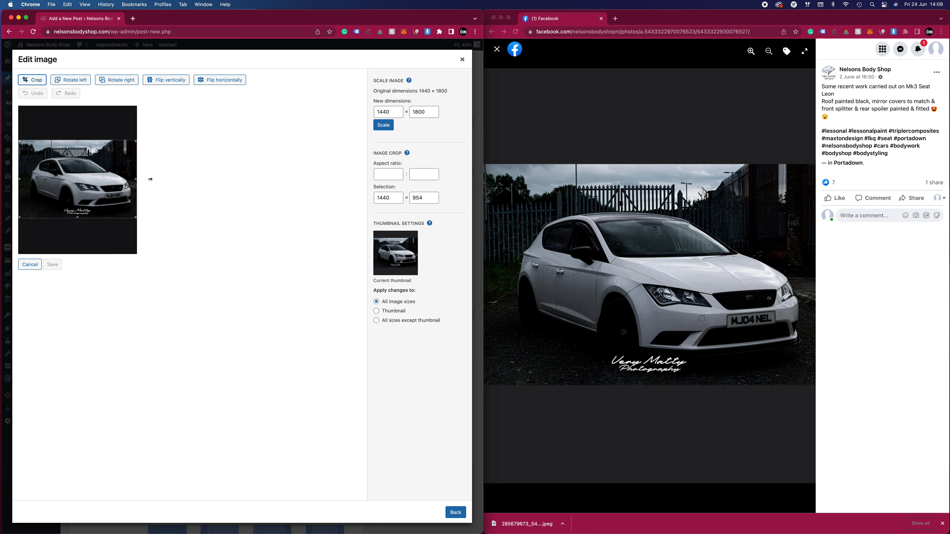
left_click(38, 81)
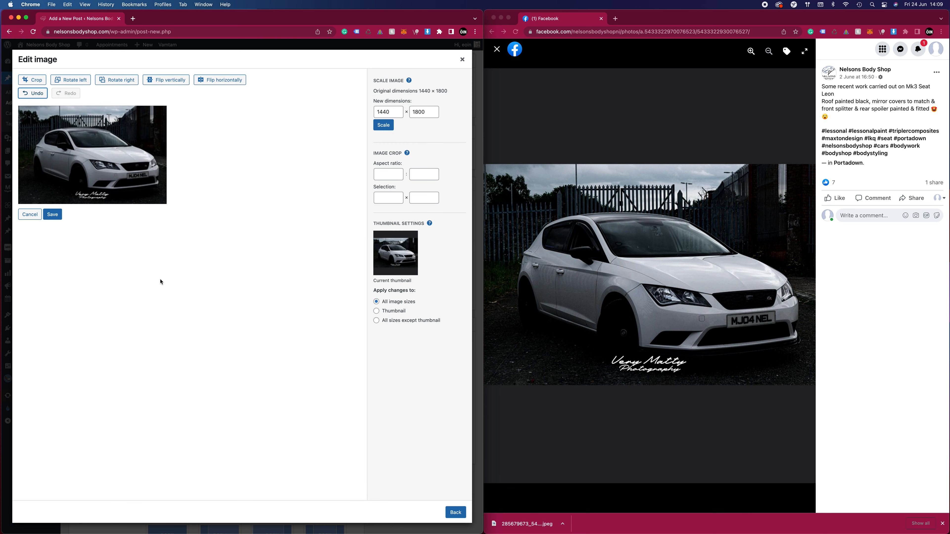
left_click(53, 215)
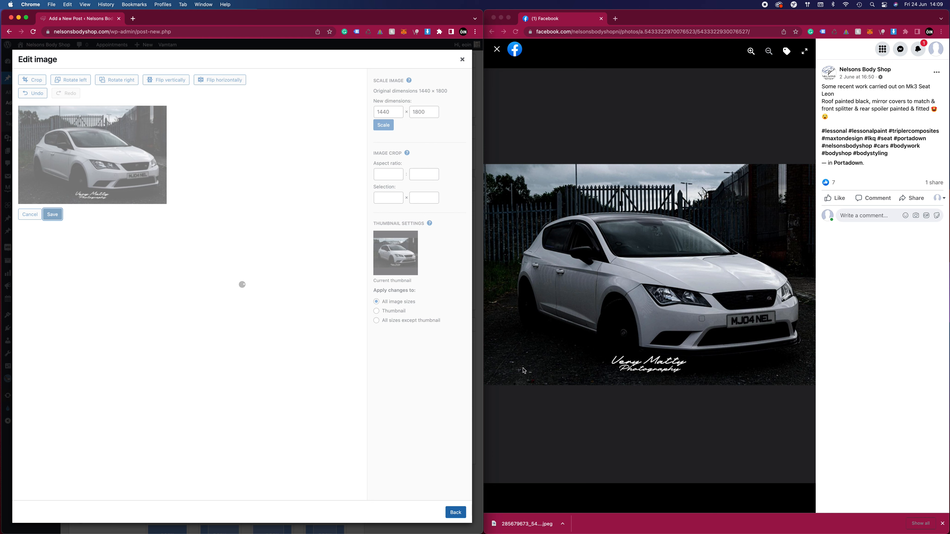
Close the enlarged Facebook photo and set the cropped Seat Leon picture as the post's featured image
left_click(537, 97)
left_click(496, 48)
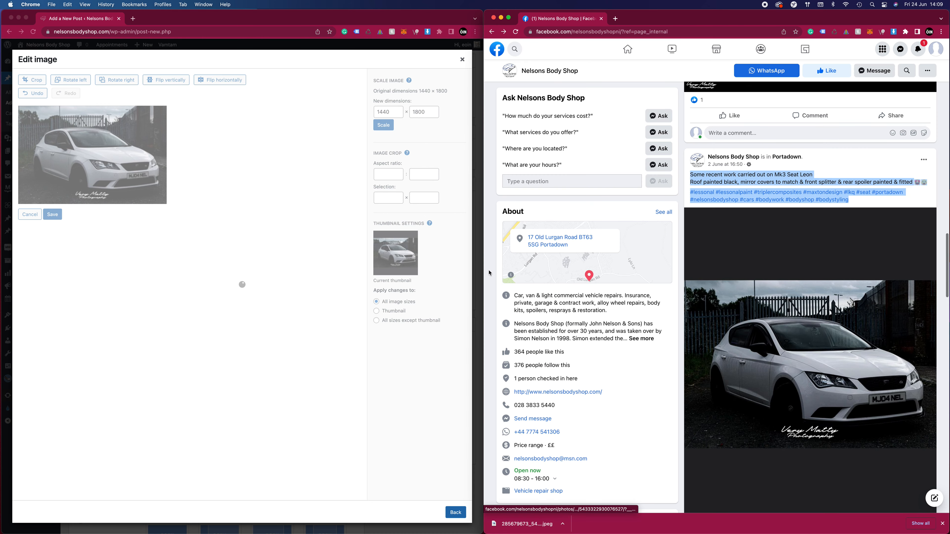
left_click(455, 512)
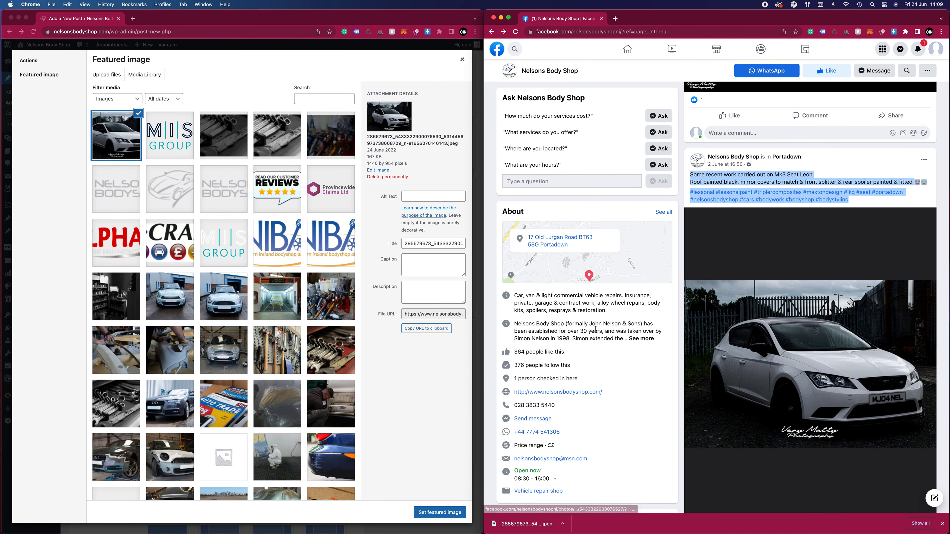
left_click(438, 512)
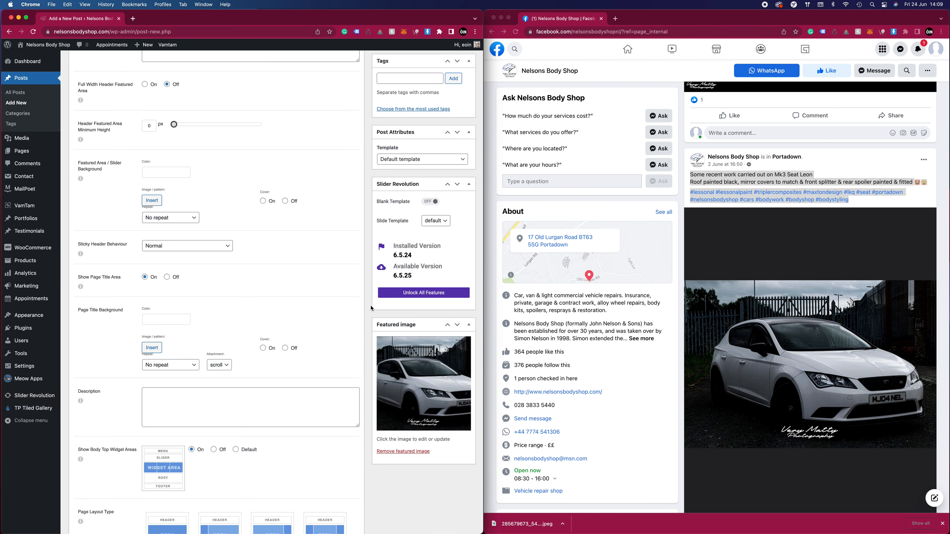
Publish the Mk3 Seat Leon post and open the website's home page in a new browser tab
scroll(370, 308, "up", 10)
left_click(458, 153)
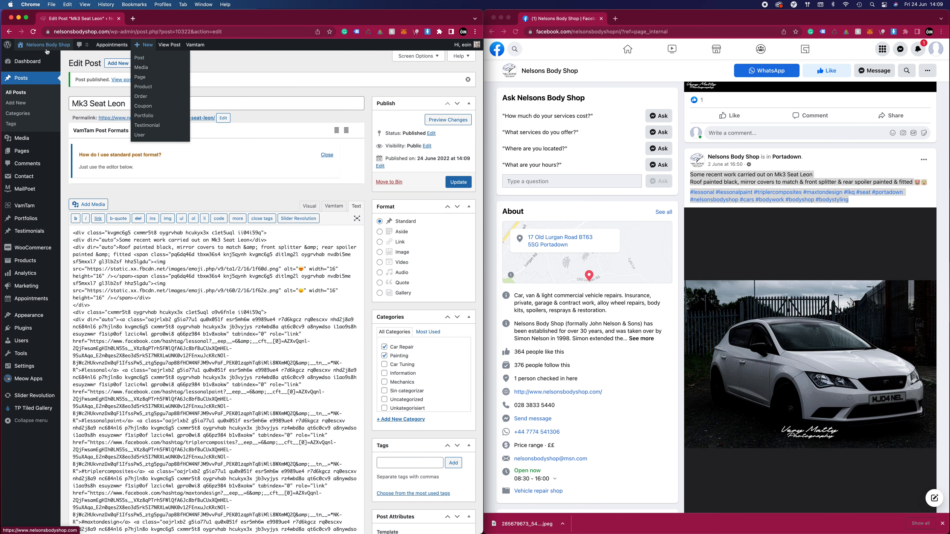
right_click(38, 56)
left_click(43, 60)
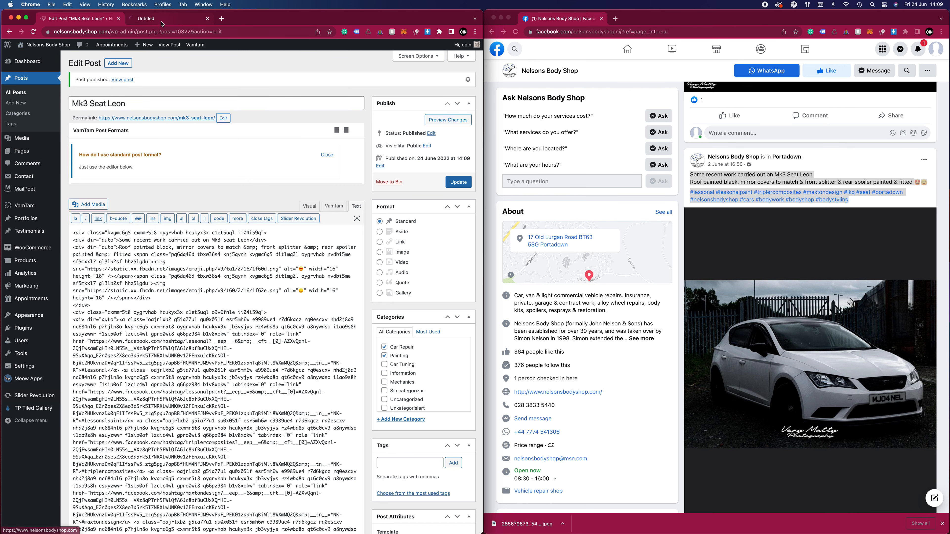
left_click(162, 23)
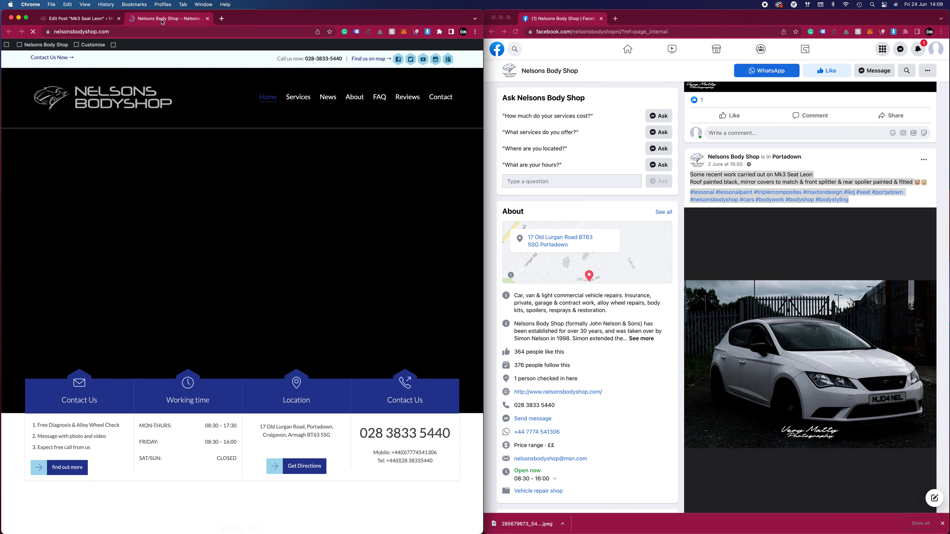
Check the Mk3 Seat Leon post on the News page and in the home page's news section, and open the Reviews page
left_click(333, 101)
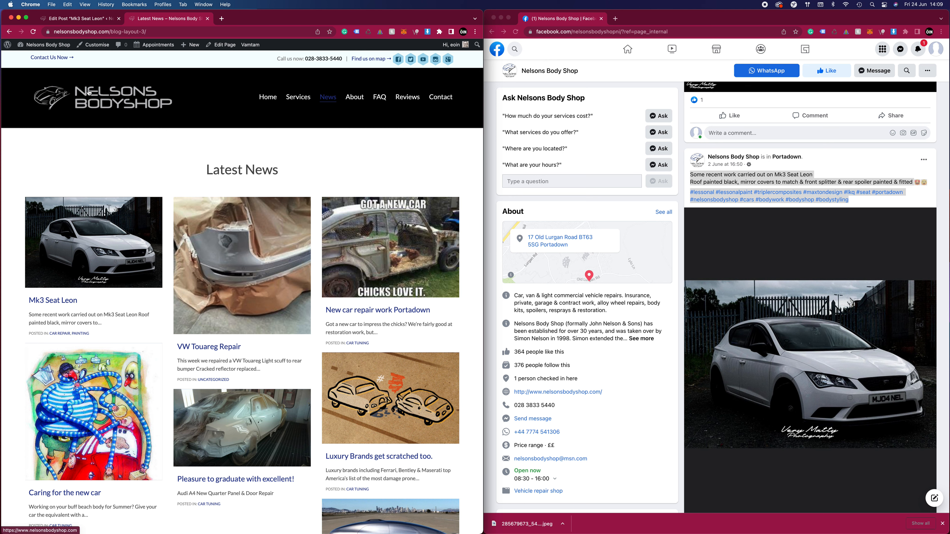
left_click(268, 98)
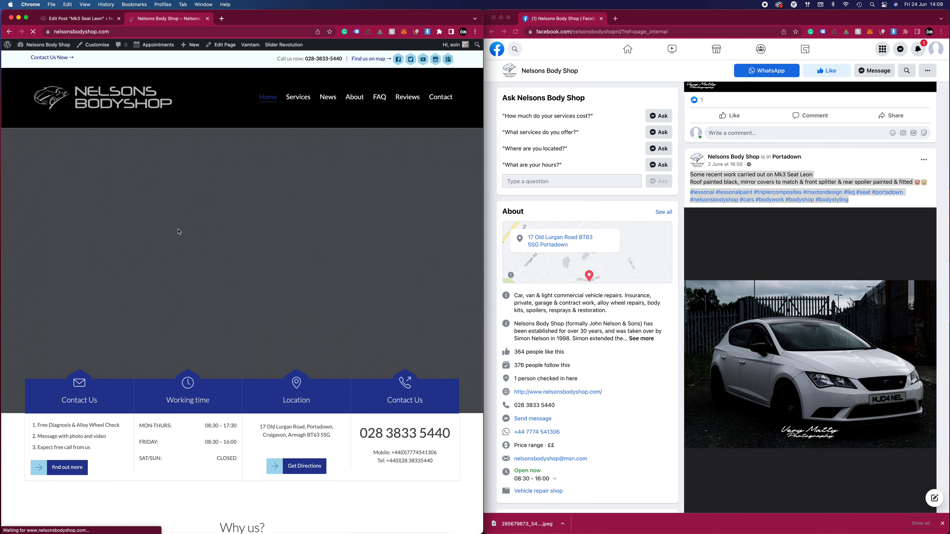
scroll(175, 229, "down", 10)
scroll(175, 229, "down", 15)
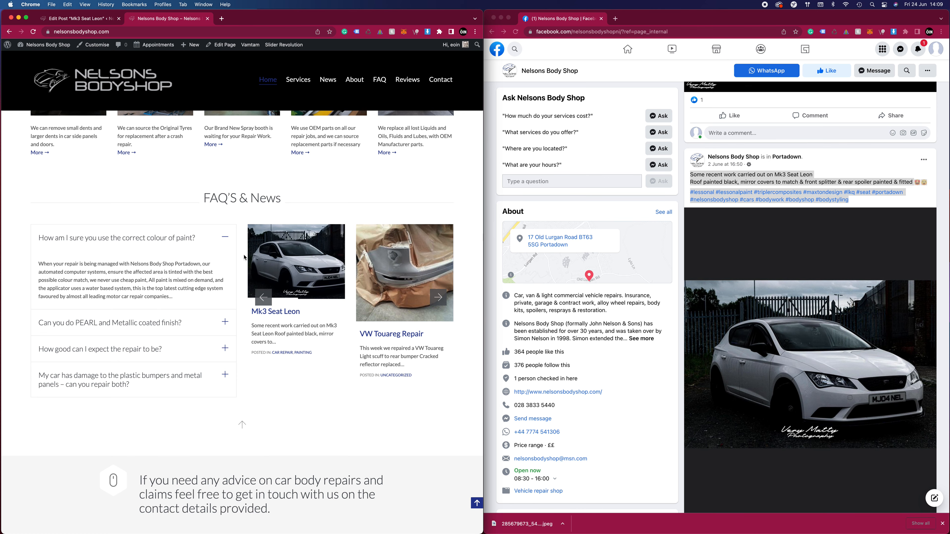
scroll(244, 258, "down", 5)
scroll(245, 258, "down", 3)
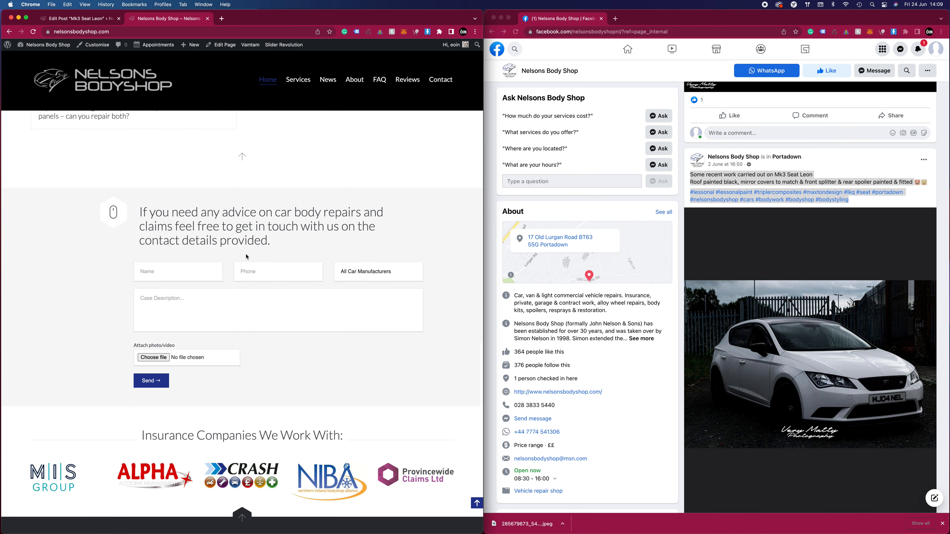
scroll(245, 246, "up", 10)
scroll(245, 247, "up", 10)
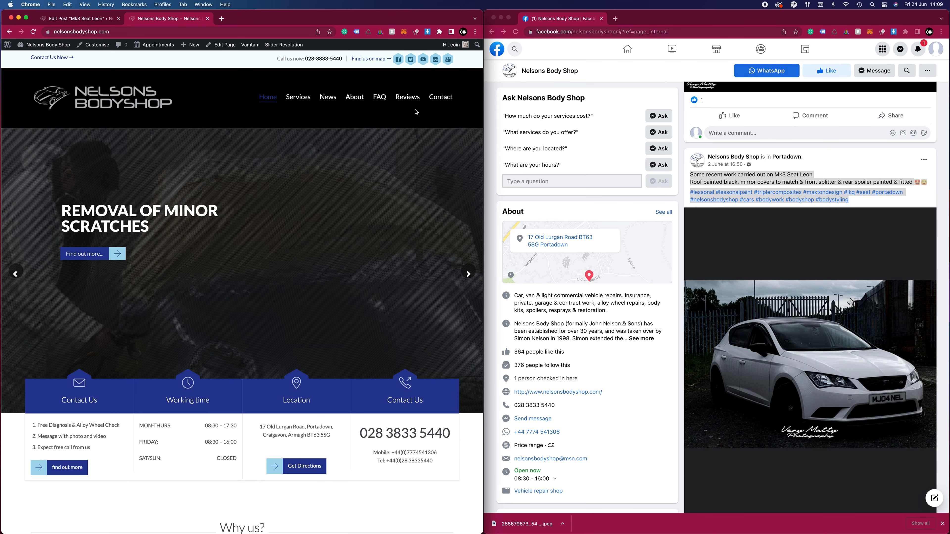
left_click(404, 100)
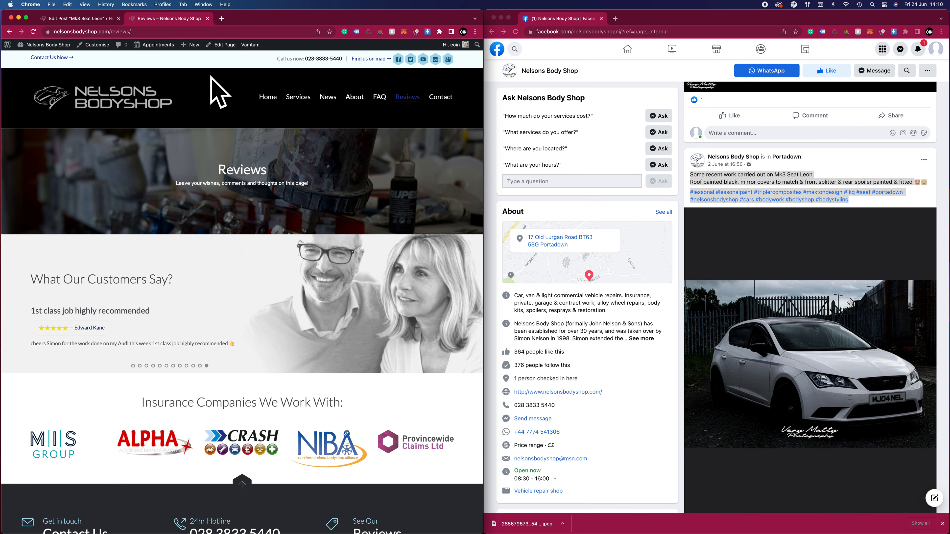
Create a new testimonial from the site's dashboard, with the customer's name as title and "Great job" as its text
left_click(28, 61)
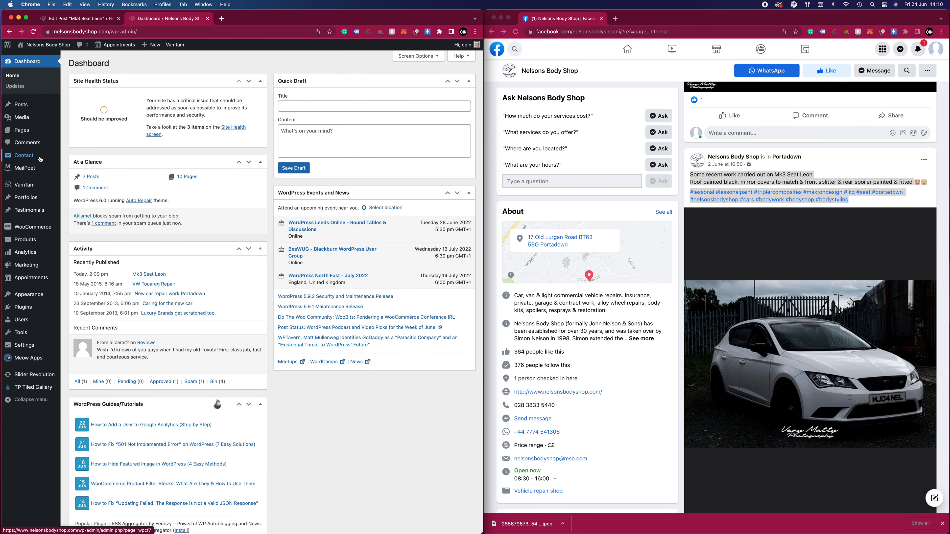
left_click(34, 213)
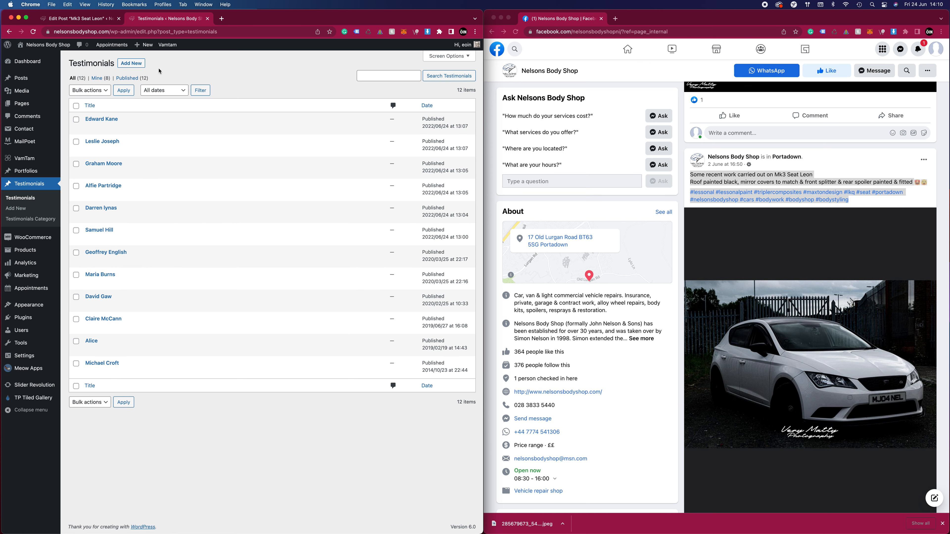
left_click(132, 66)
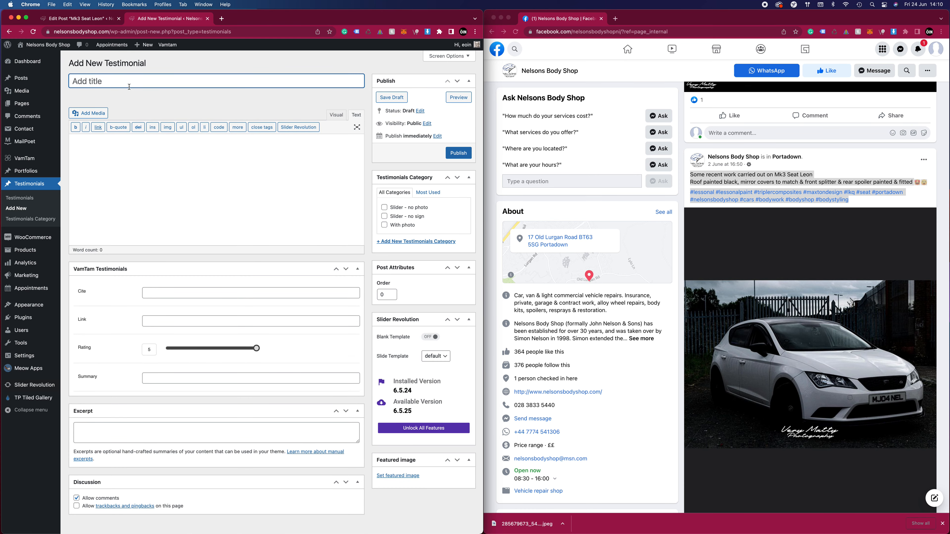
type("Jim Smith")
left_click(146, 164)
type("Great job")
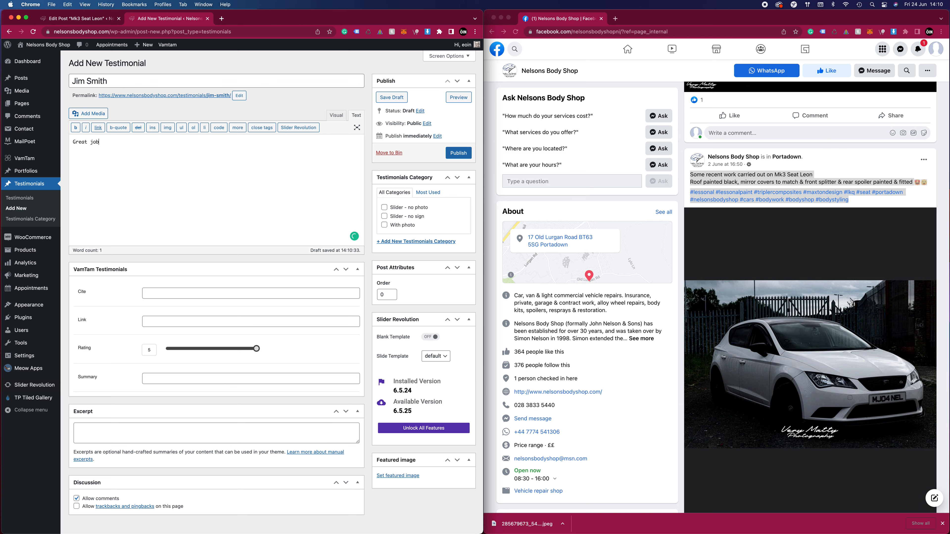
Assign the testimonial to the "Slider - no photo" category with a rating of 5 and reuse its text "Great job" as the summary
left_click(385, 208)
mouse_move(257, 348)
left_mouse_down()
mouse_move(211, 352)
mouse_move(266, 349)
left_mouse_up()
right_click(175, 378)
left_click(103, 142)
key("super+a")
key("super+c")
left_click(165, 379)
key("super+v")
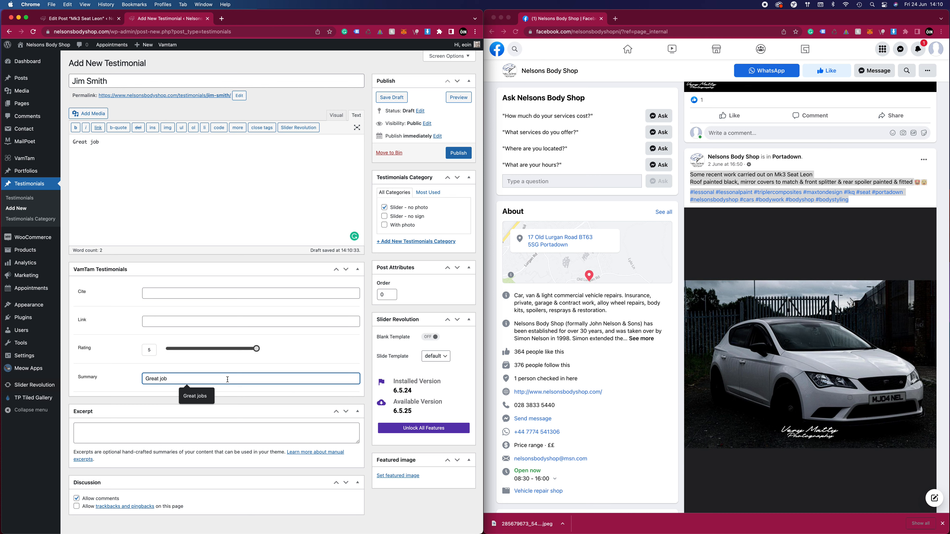
left_click(193, 369)
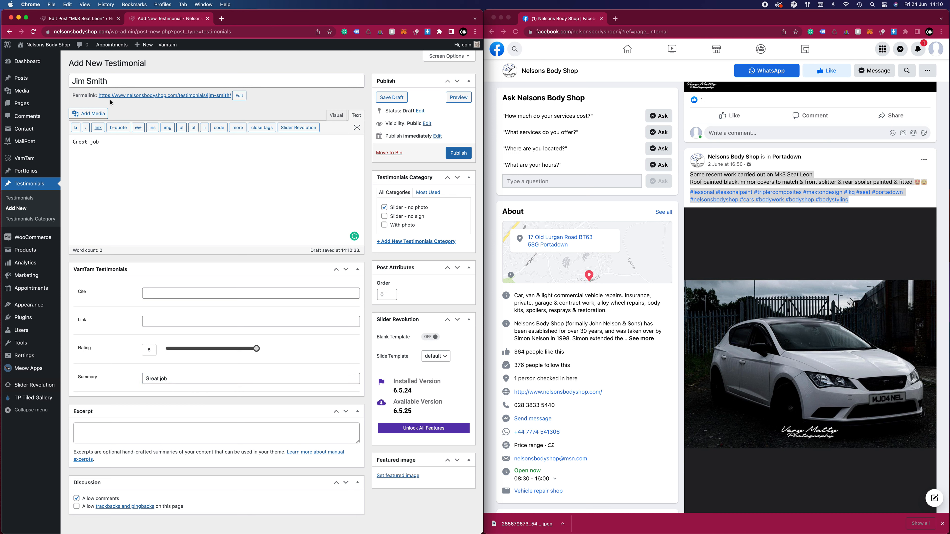
left_click_drag(99, 142, 68, 140)
left_click_drag(166, 382, 135, 380)
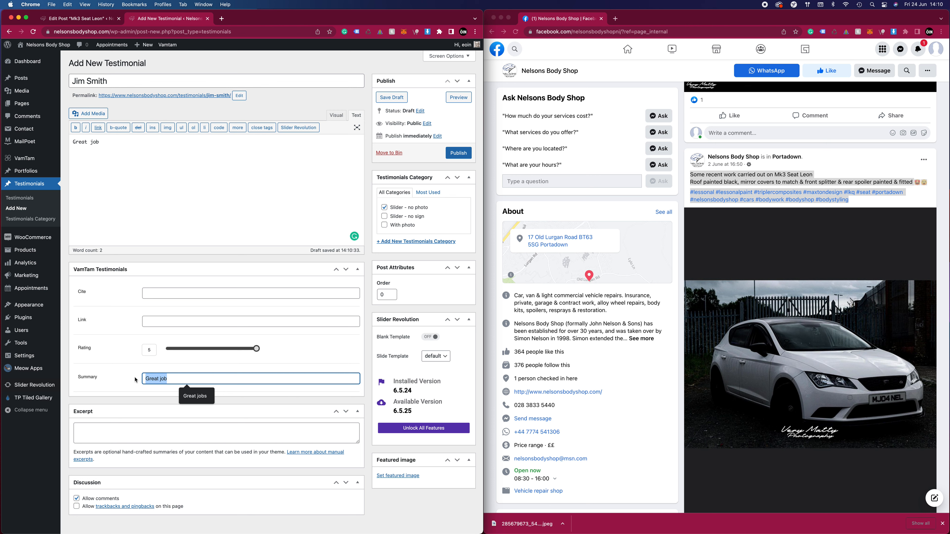
Publish the testimonial with comments disallowed, and move it to the bin
left_click(76, 499)
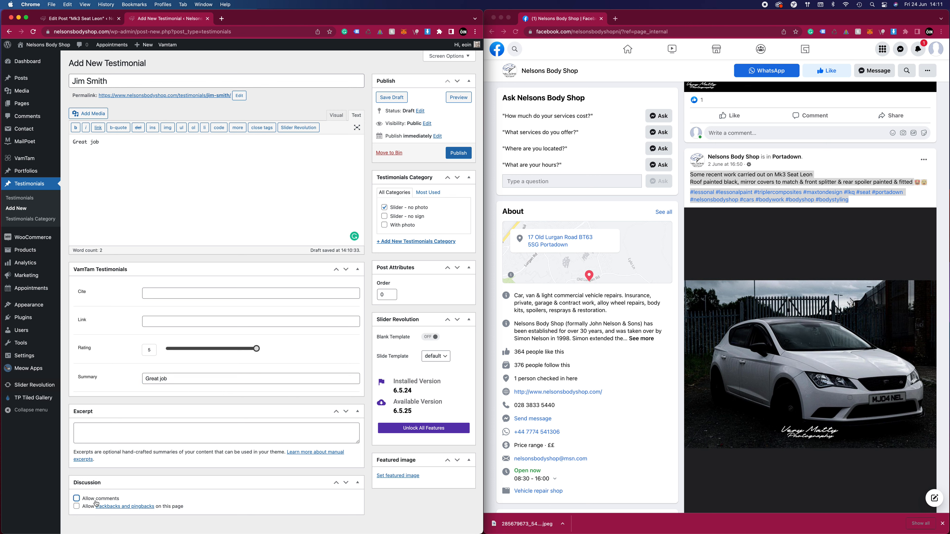
left_click(463, 157)
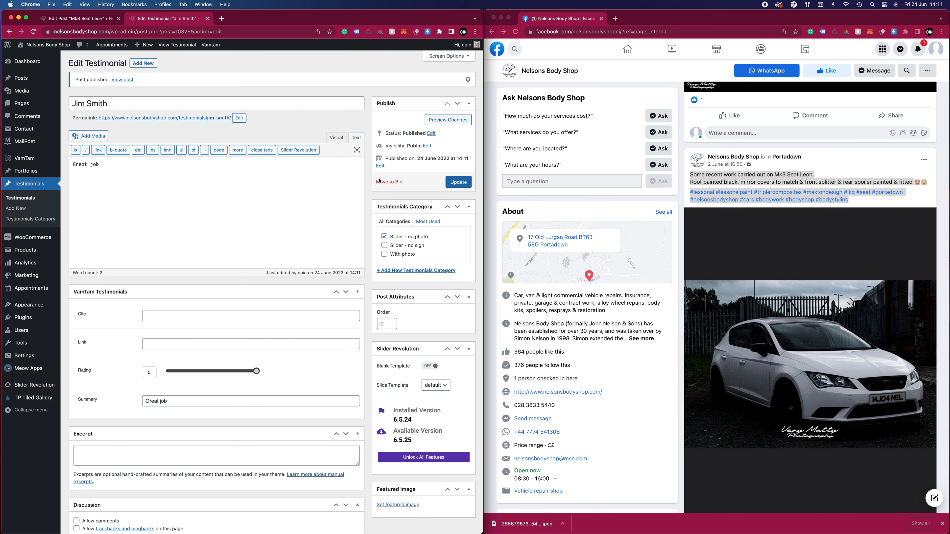
left_click(390, 182)
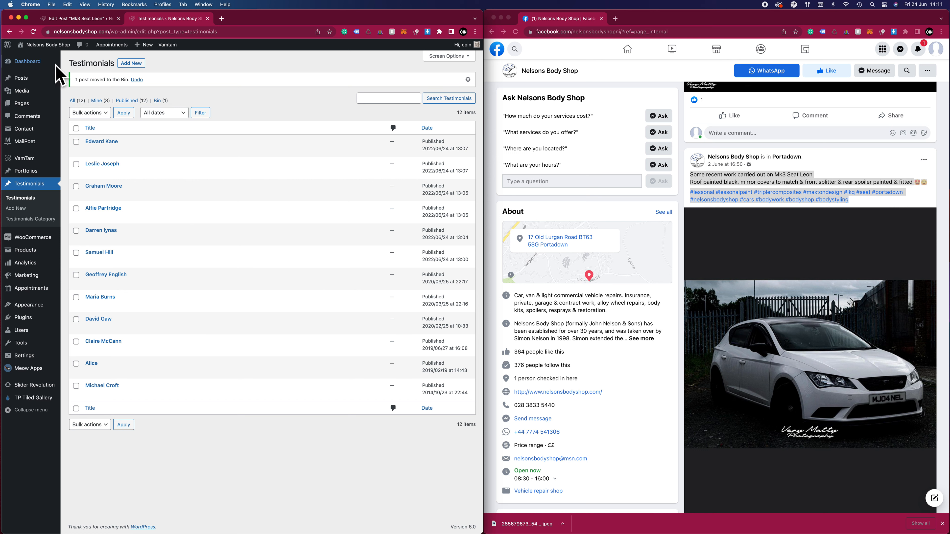
View the website's home page and advance its main slider to the "Insurance repair claims" slide
mouse_move(61, 52)
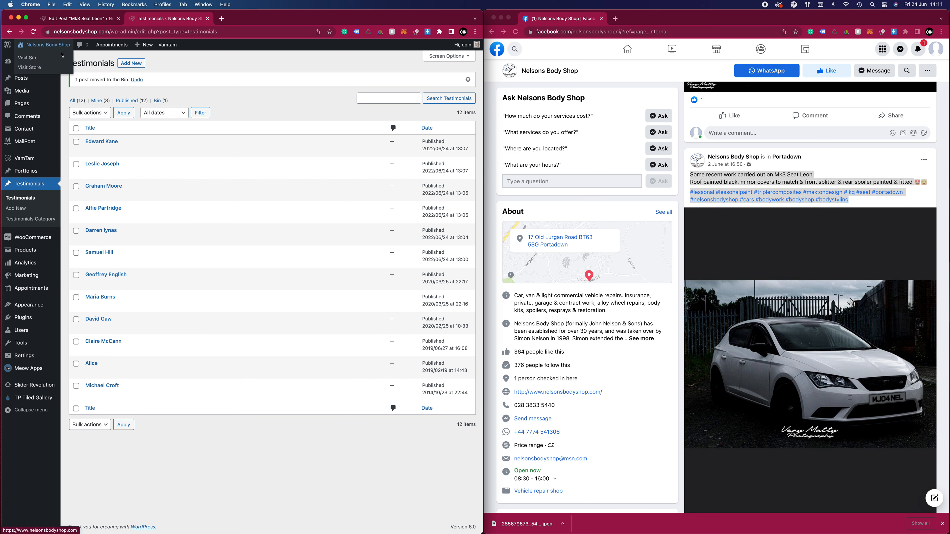
left_click(48, 47)
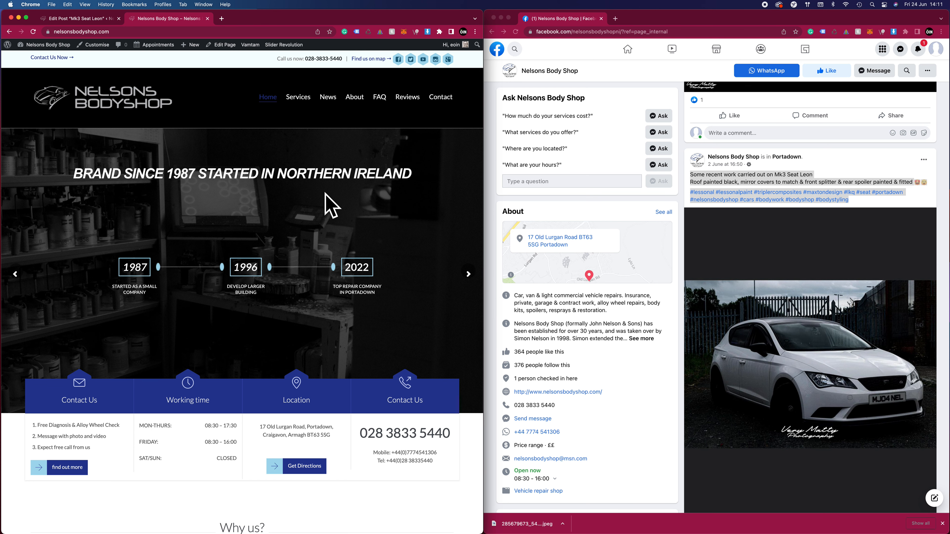
scroll(328, 233, "down", 2)
scroll(328, 233, "down", 8)
scroll(408, 261, "up", 10)
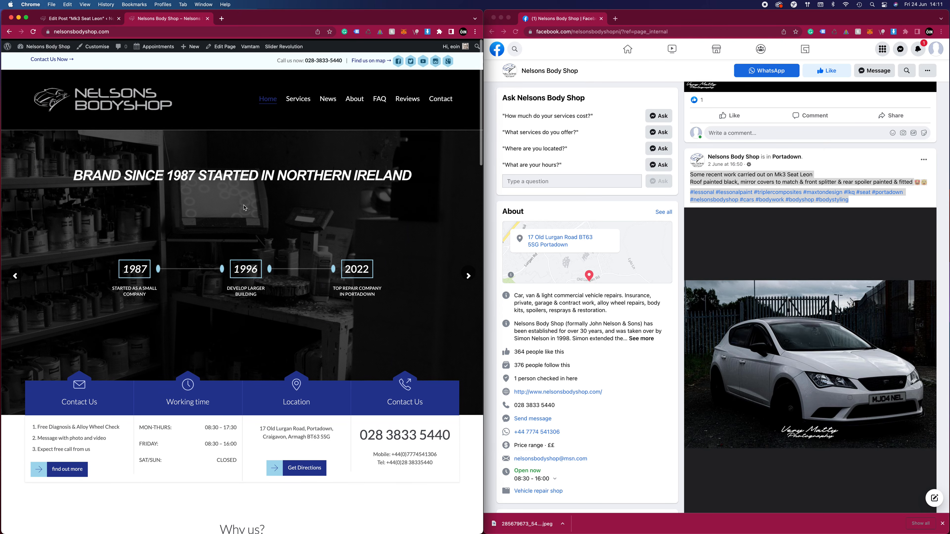
left_click(472, 275)
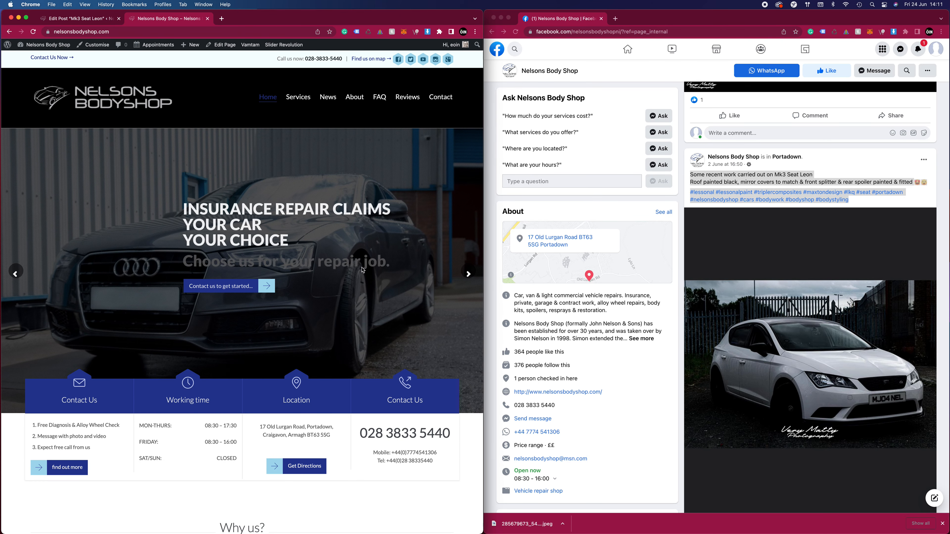
Open the Home-Slider module in the Slider Revolution editor and review its list of slides
mouse_move(280, 47)
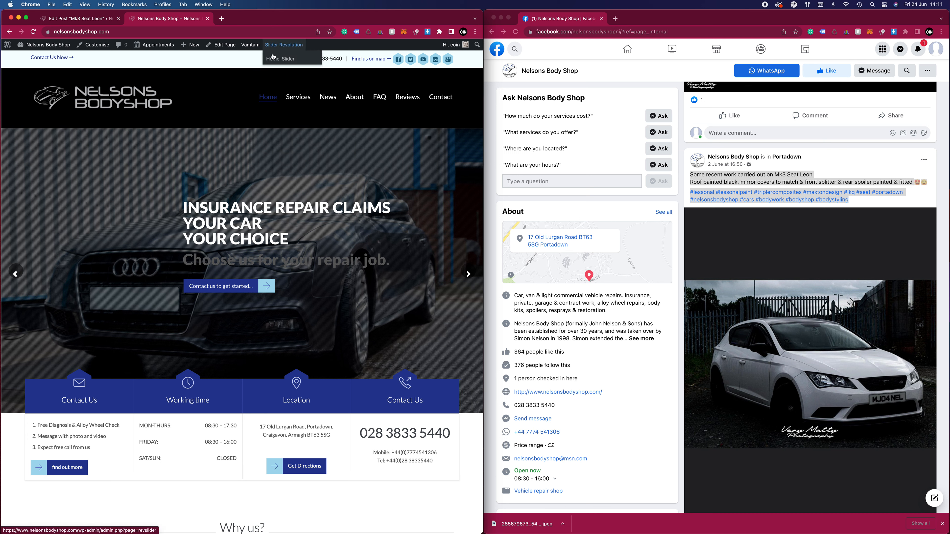
left_click(281, 61)
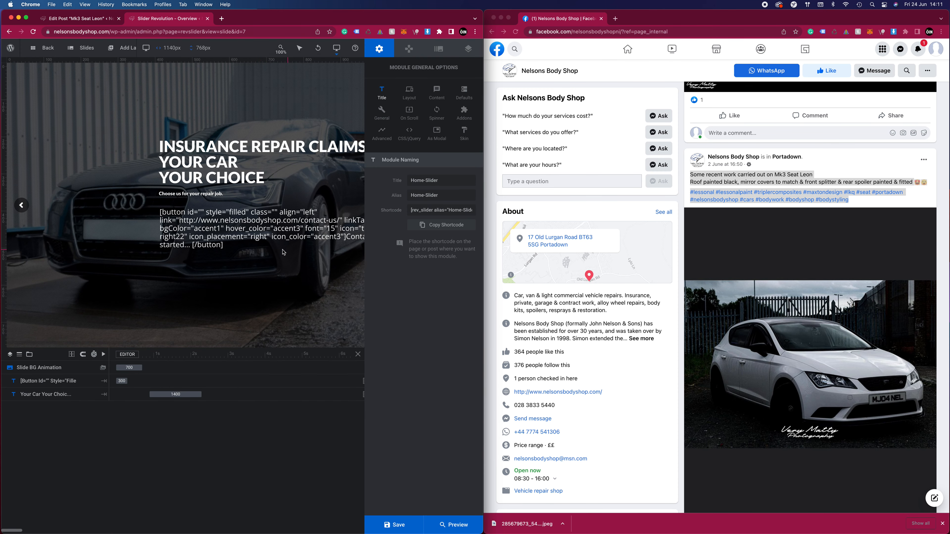
mouse_move(94, 56)
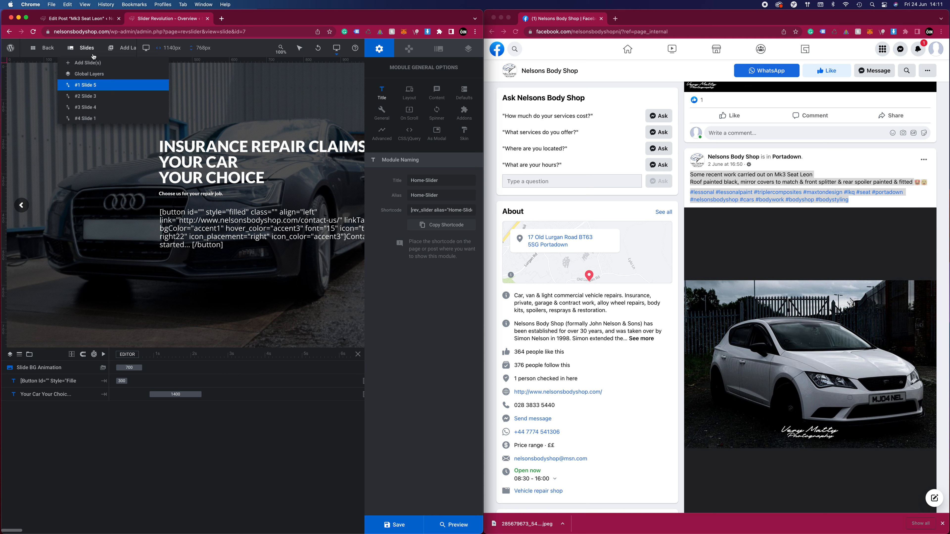
mouse_move(97, 122)
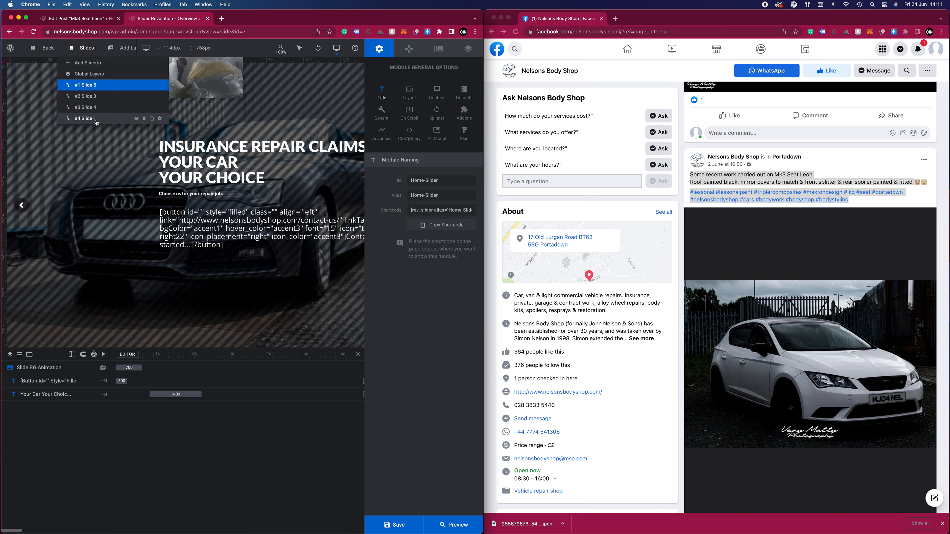
mouse_move(91, 90)
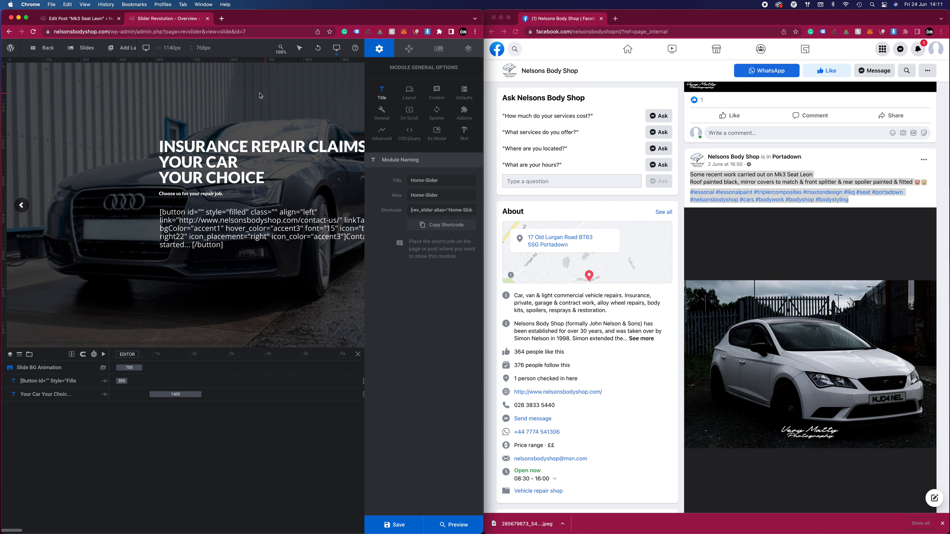
Replace Slide 5's background with the Mini photo DSCF6319 from the media library and save the slider
left_click(439, 52)
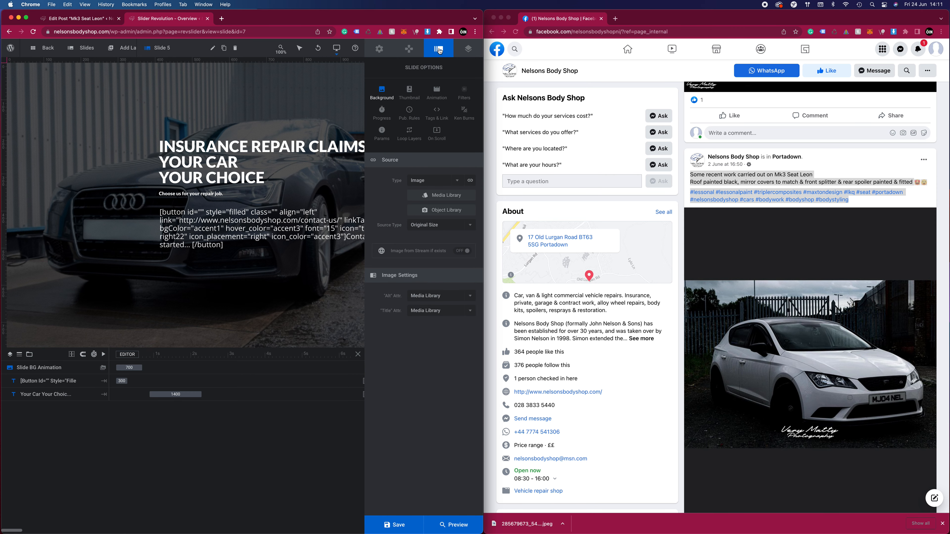
left_click(445, 196)
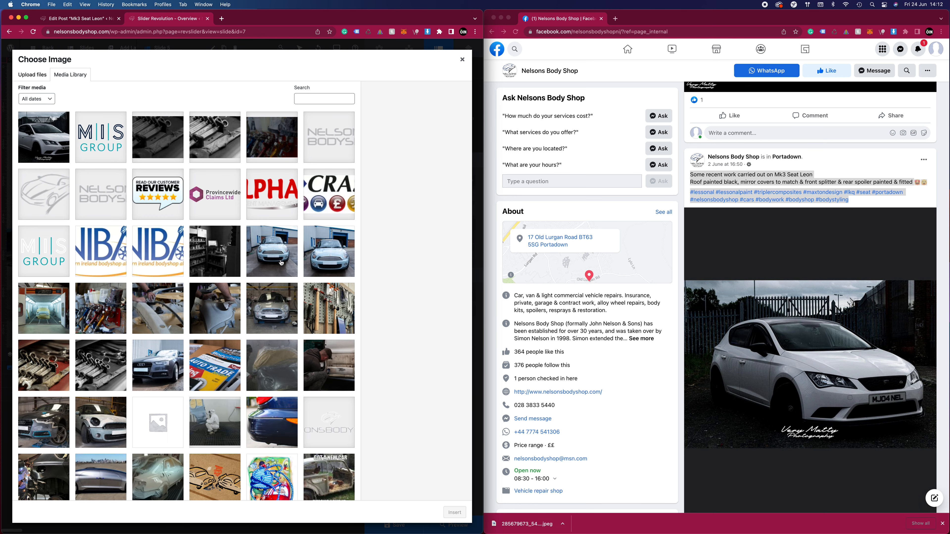
left_click(277, 298)
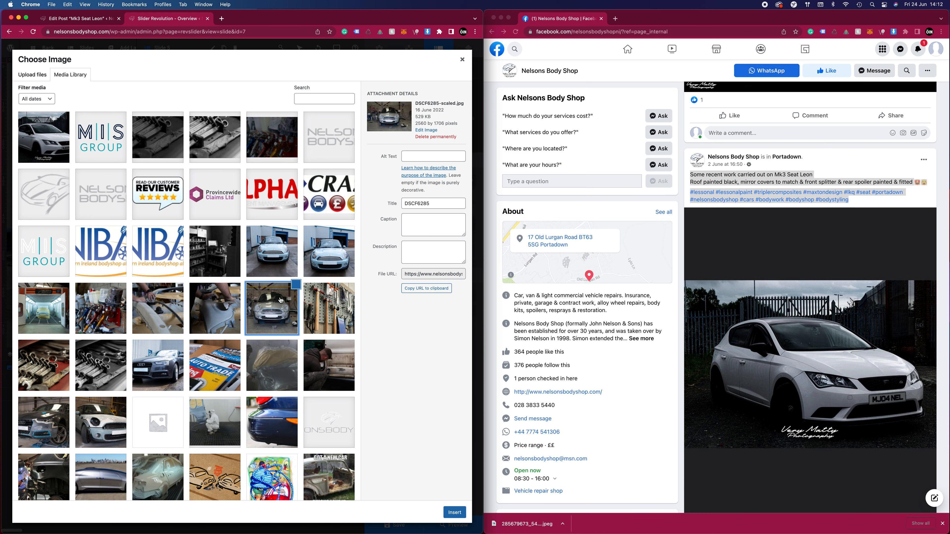
left_click(270, 251)
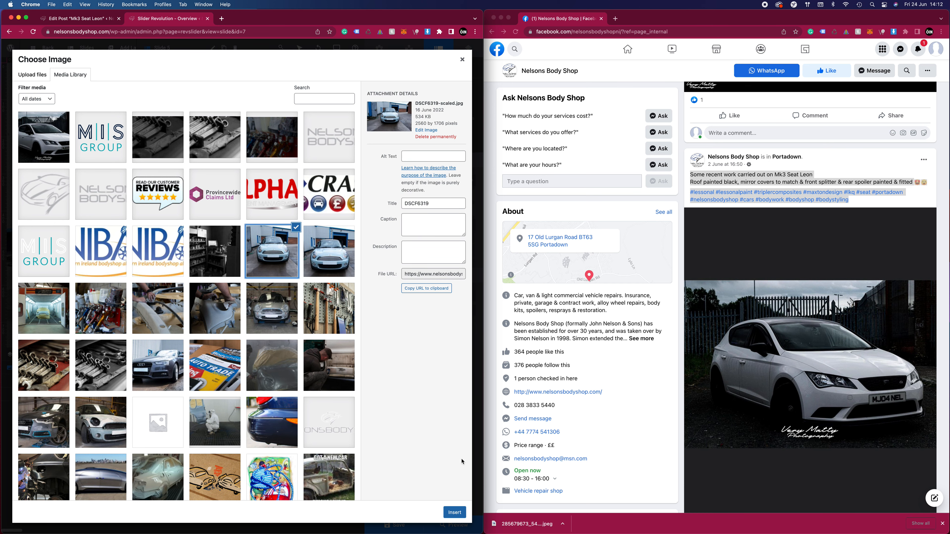
left_click(454, 513)
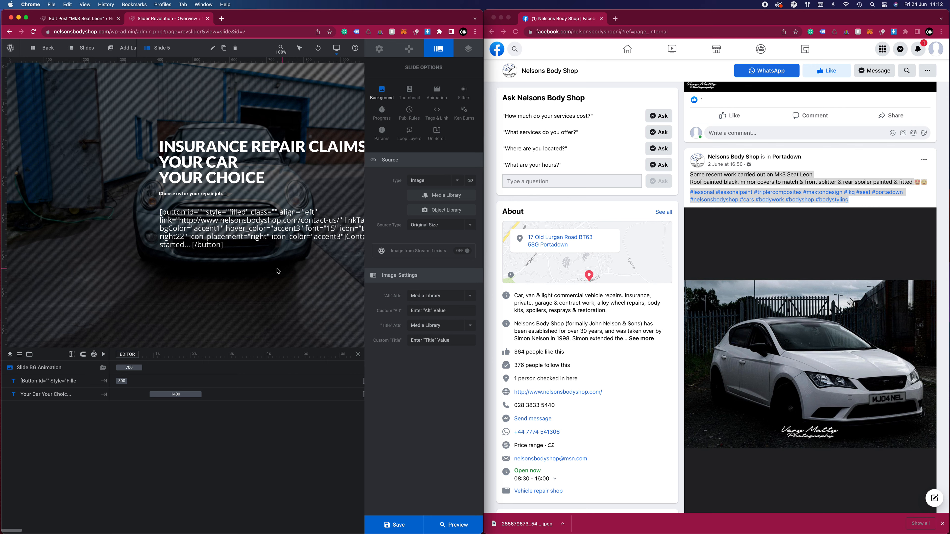
left_click(394, 524)
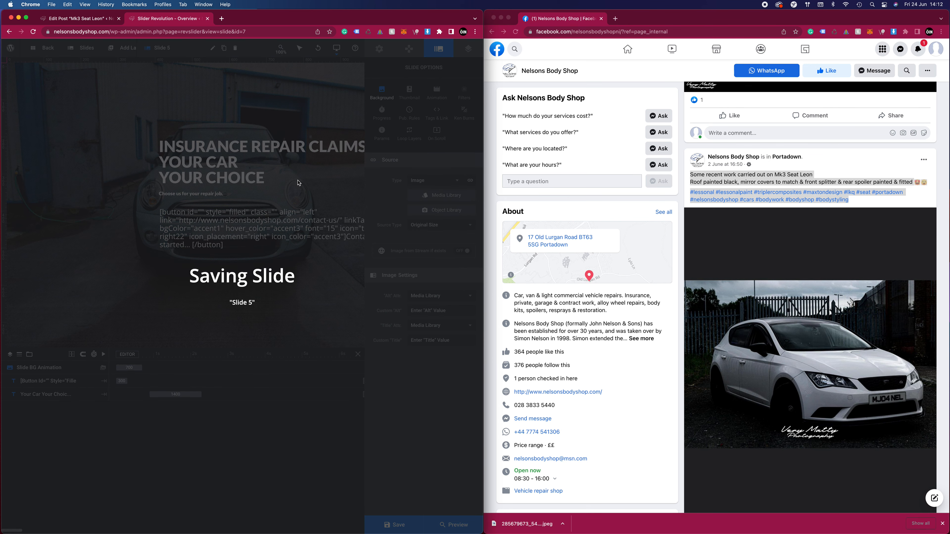
Load the home page in the post editor's browser tab and step through the slider to check the new background
left_click(74, 20)
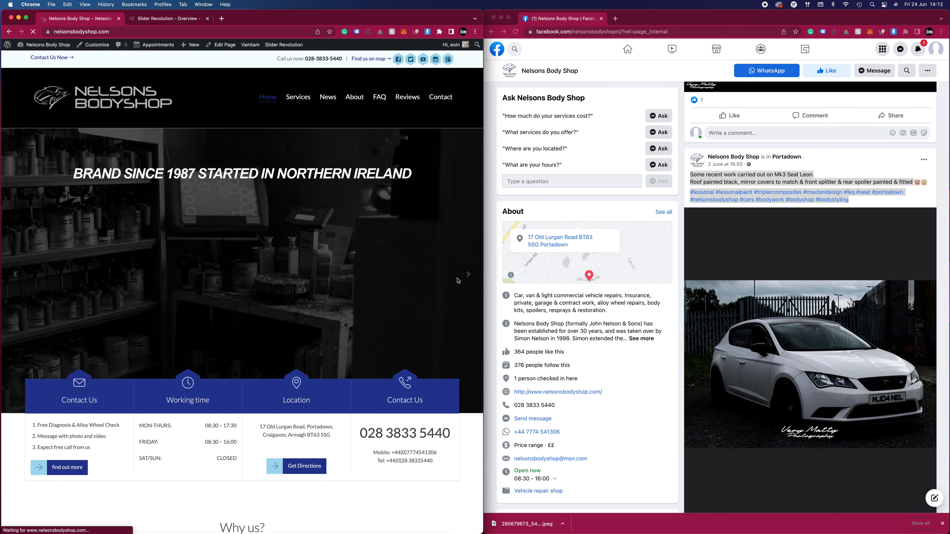
left_click(470, 275)
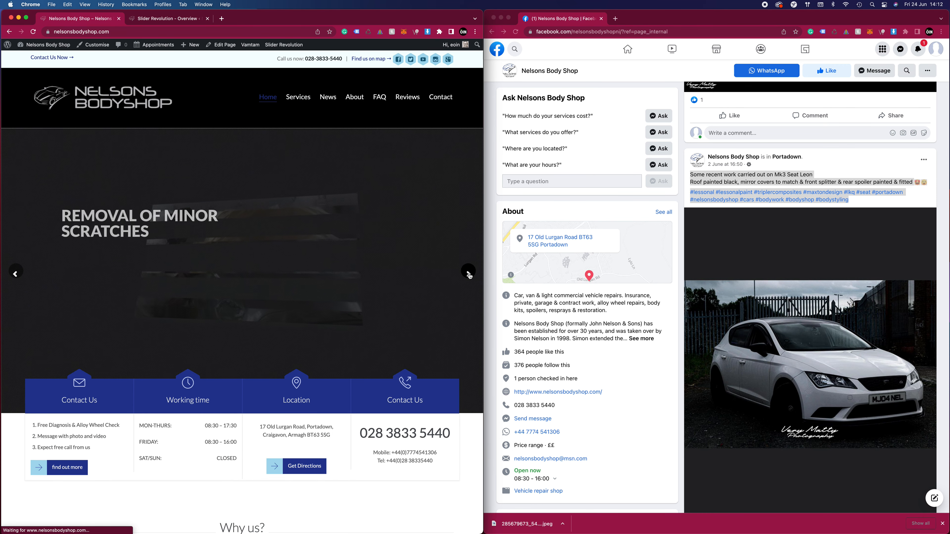
left_click(469, 275)
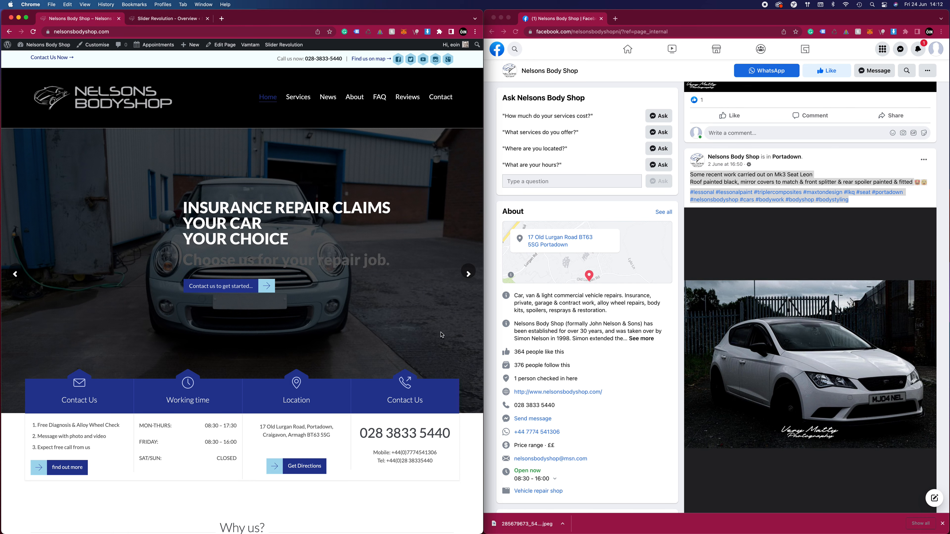
left_click(468, 279)
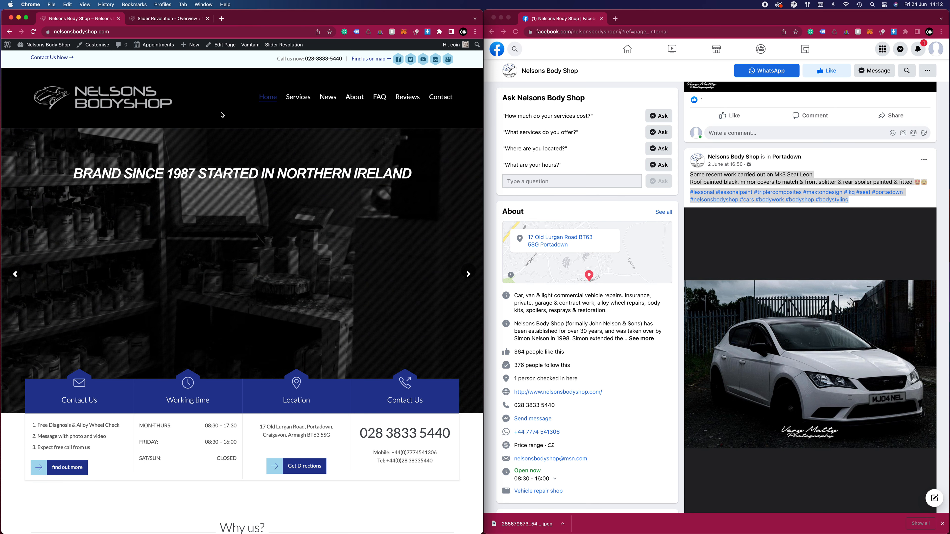
Replace Slide 5's background with the dark front-view Audi photo from the media library and save the slider
left_click(164, 19)
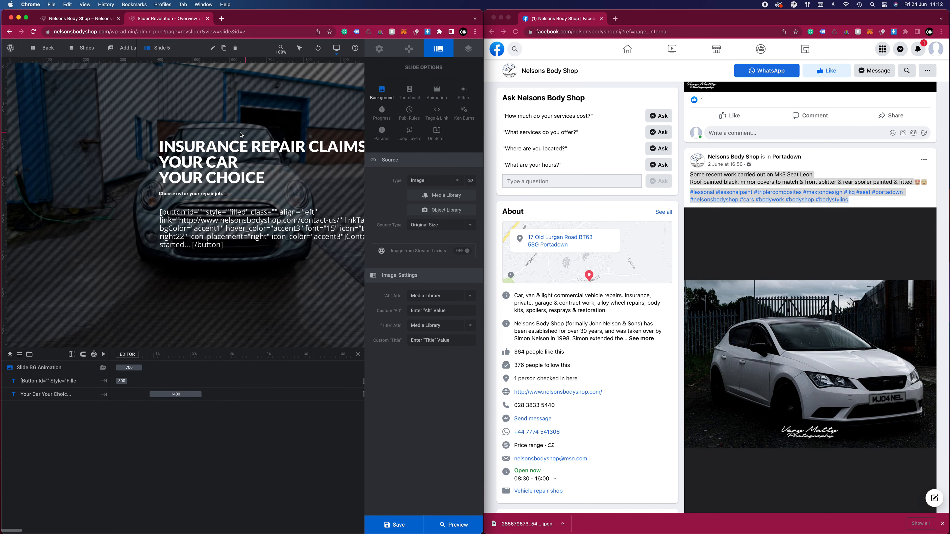
left_click(451, 194)
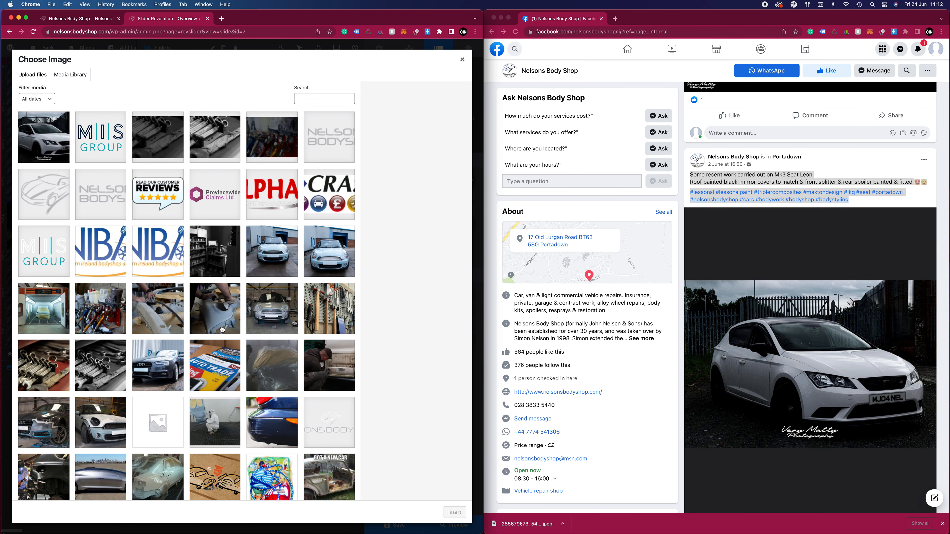
left_click(155, 363)
left_click(454, 513)
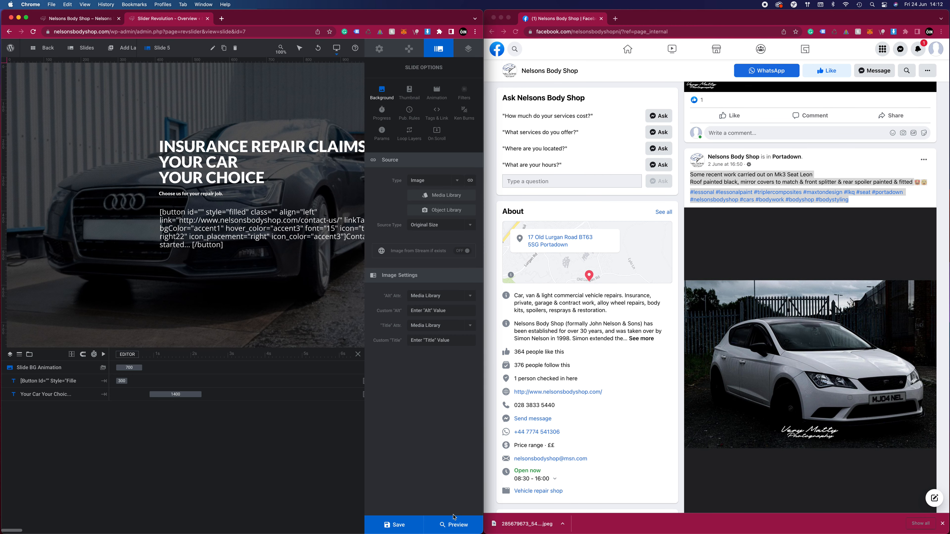
left_click(394, 524)
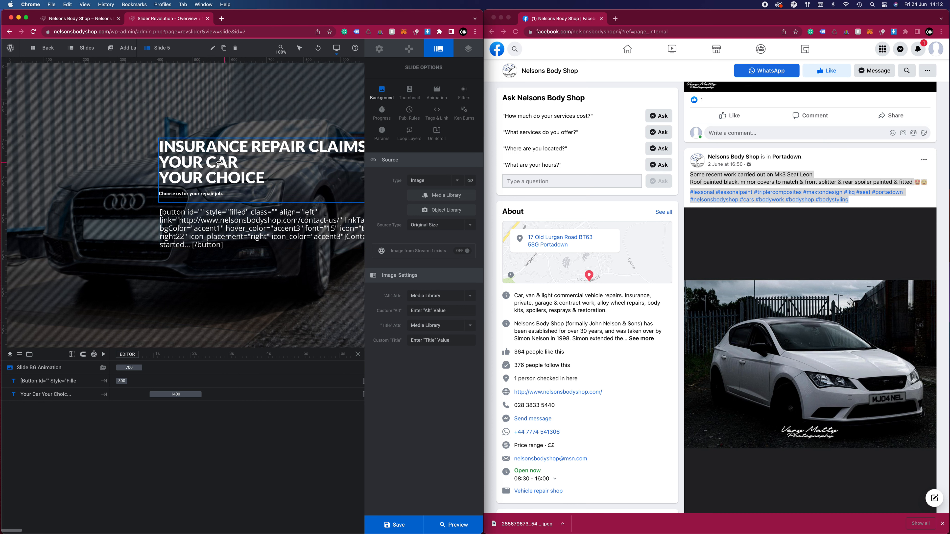
Inspect the content of Slide 5's heading text layer and contact button layer, and save the slide
left_click(203, 169)
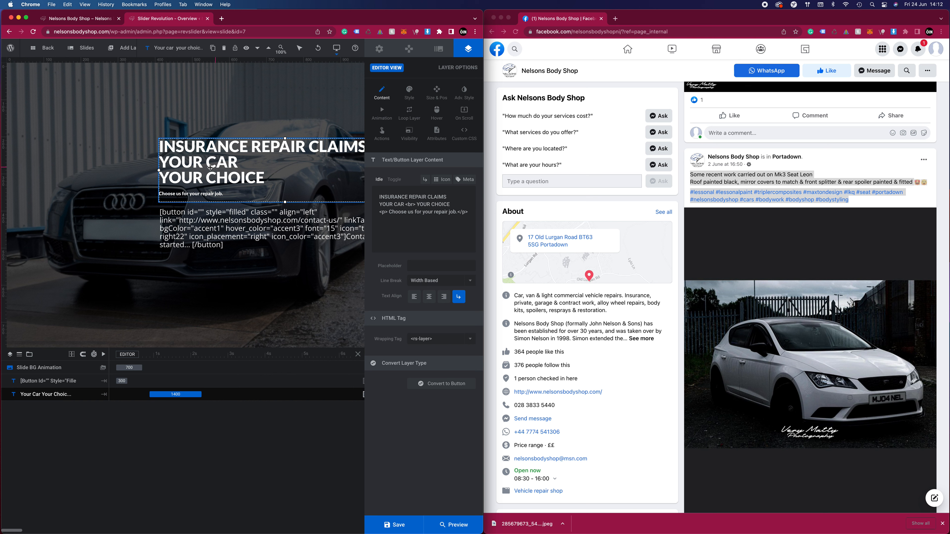
left_click_drag(447, 224, 394, 198)
left_click(421, 226)
left_click(258, 219)
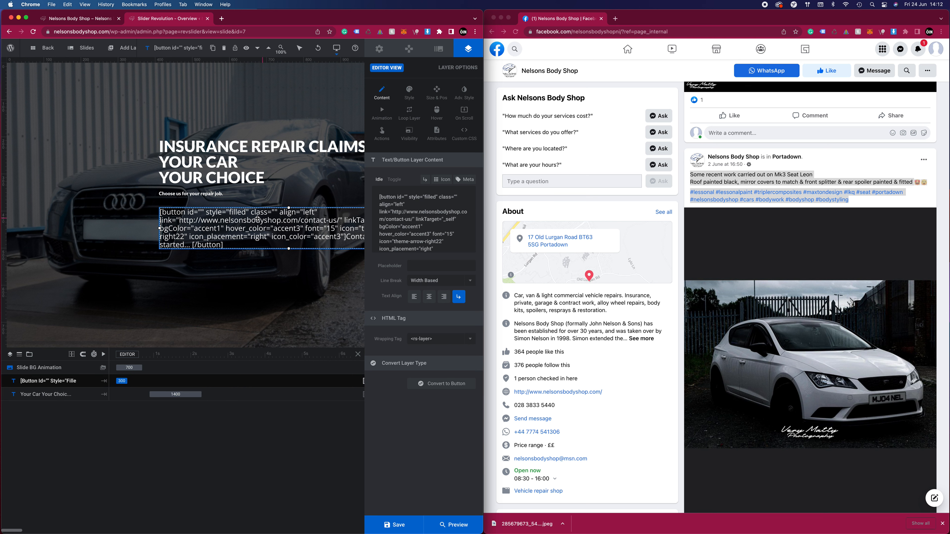
scroll(415, 226, "down", 2)
scroll(434, 240, "up", 2)
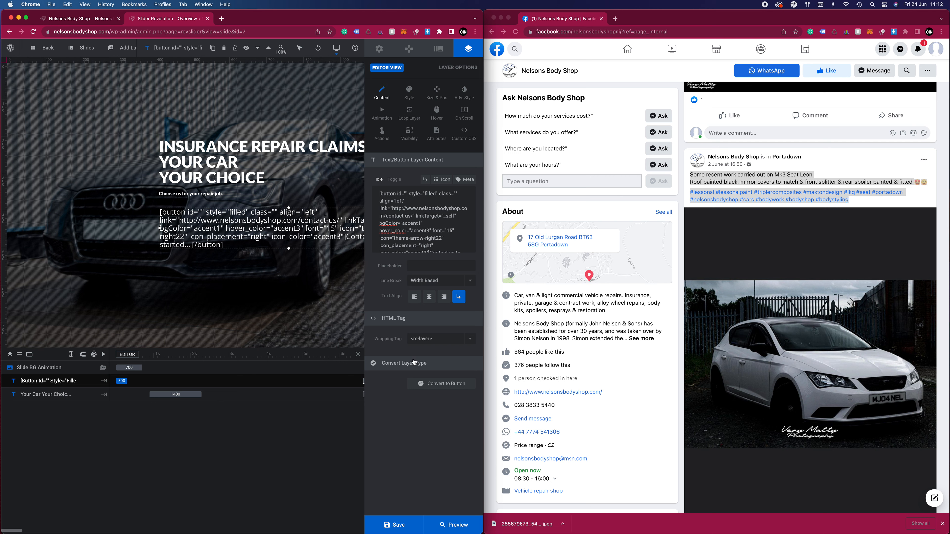
left_click(396, 524)
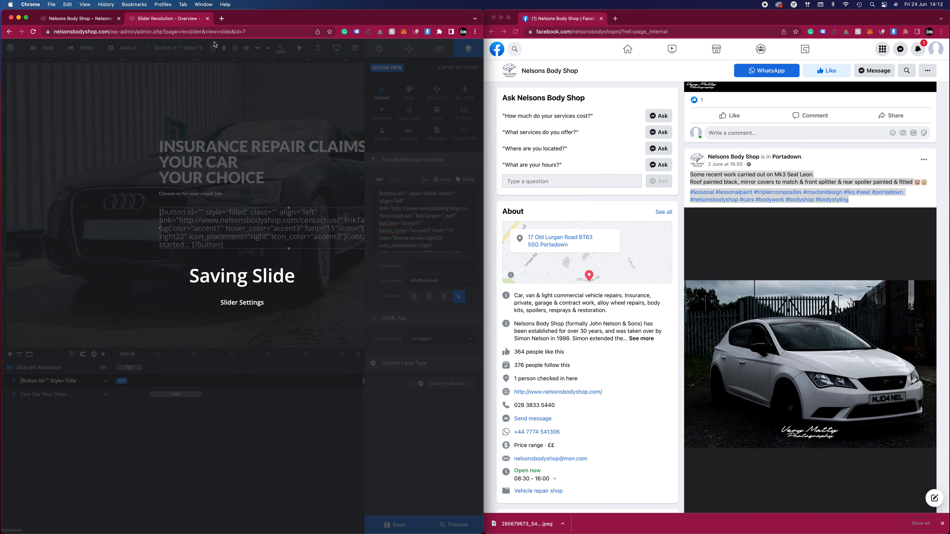
Duplicate Slide 4, toggle the visibility of the copy and save the slider
mouse_move(93, 53)
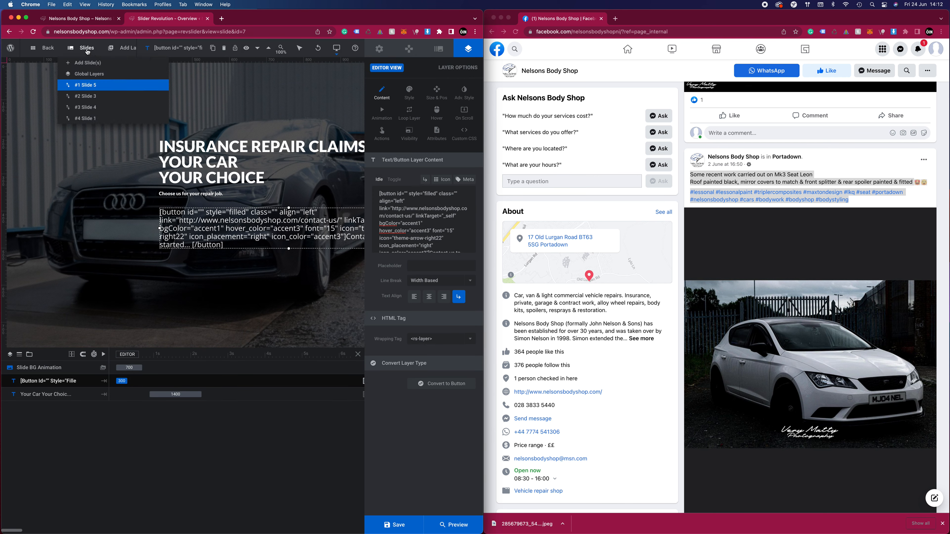
mouse_move(95, 91)
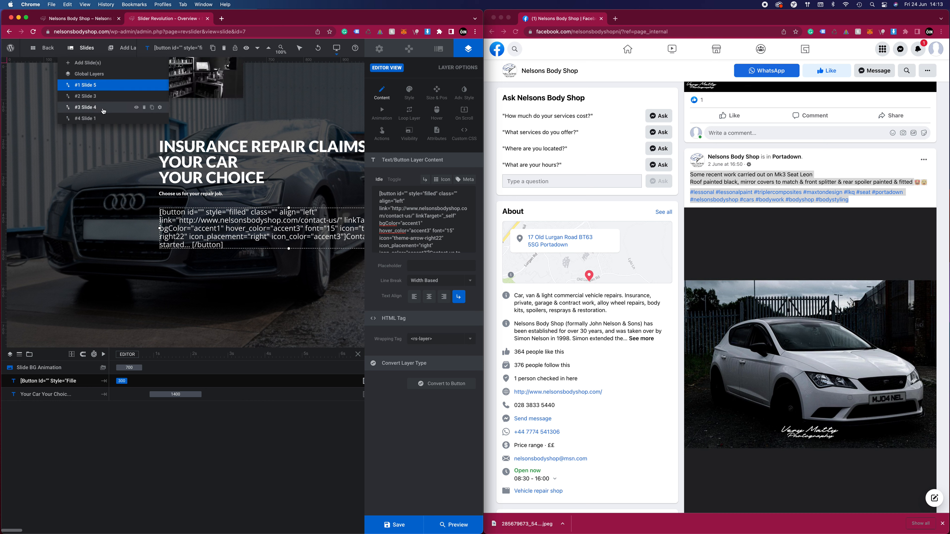
left_click(152, 108)
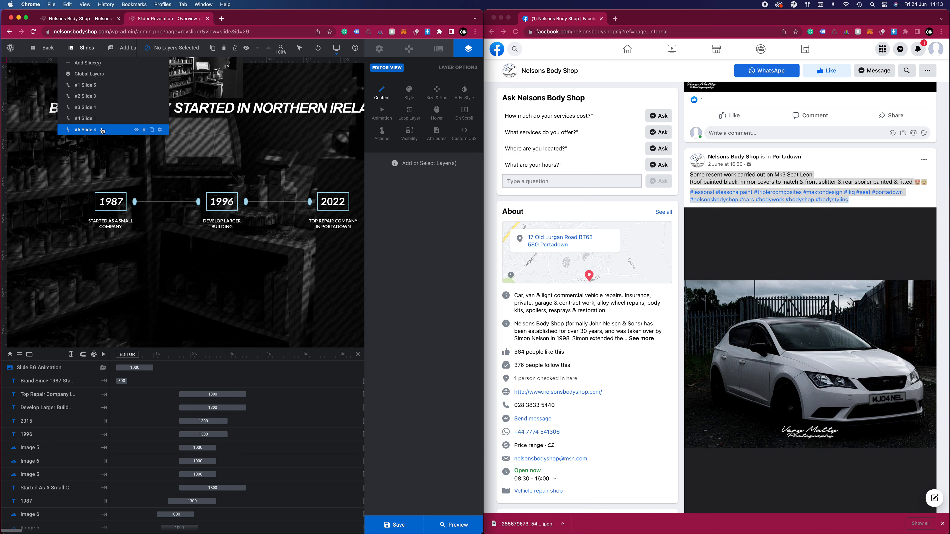
left_click(136, 131)
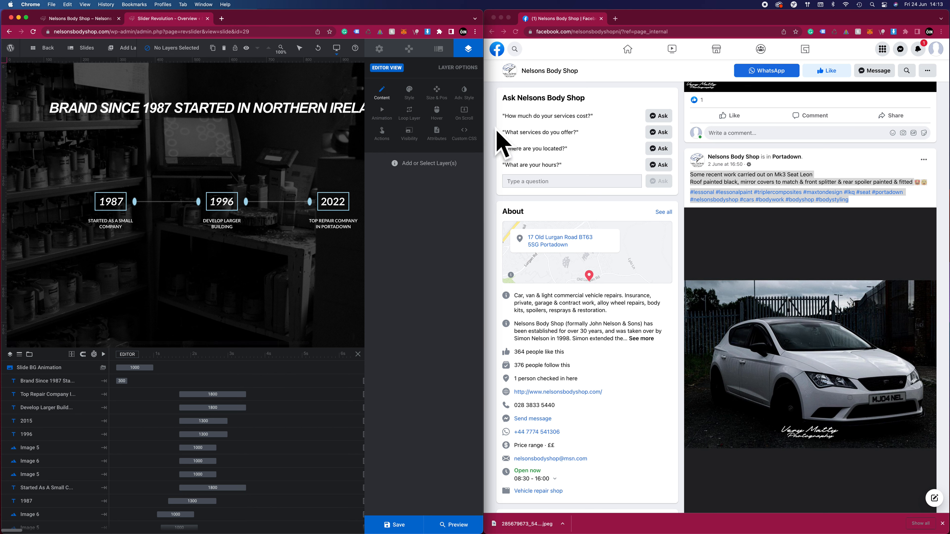
left_click(410, 526)
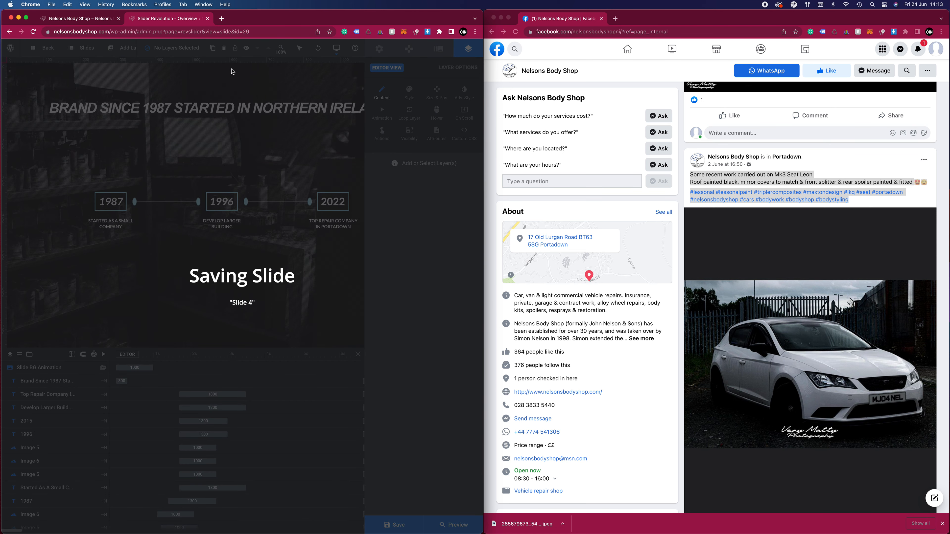
Load nelsonsbodyshop.com in the slider editor's browser tab and check the new Audi slide on the home page
left_click(111, 32)
type("nelsonsbodyshop.com/")
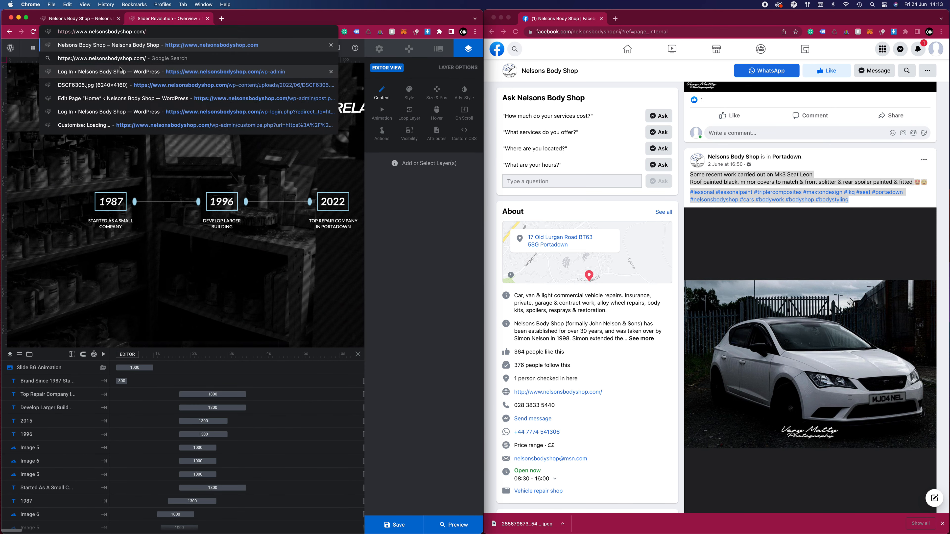
key("Return")
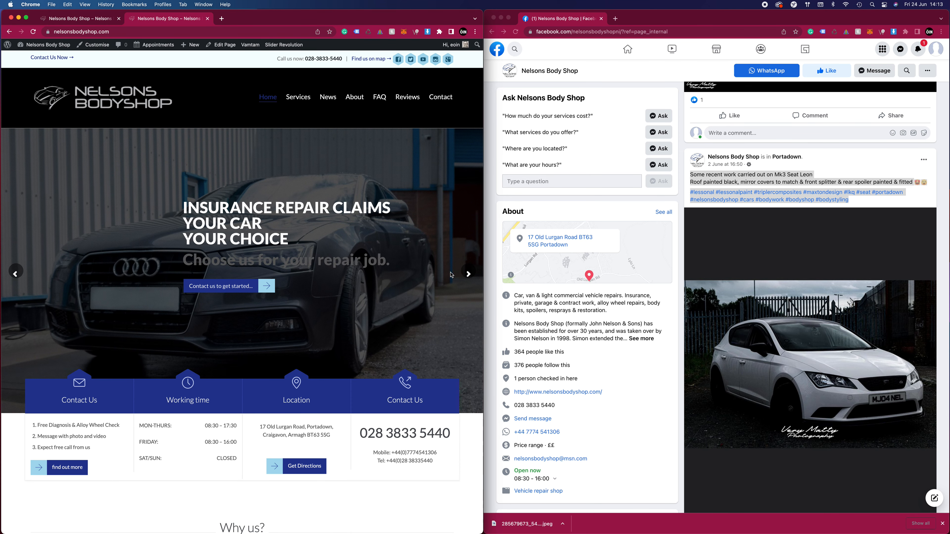
scroll(414, 258, "down", 6)
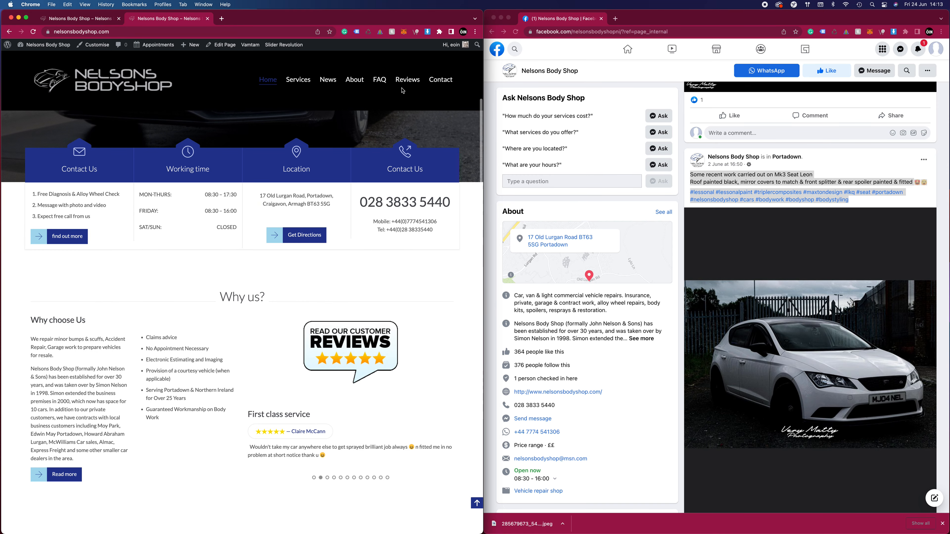
Look through the website's FAQ page and open that page for editing in WordPress
left_click(378, 90)
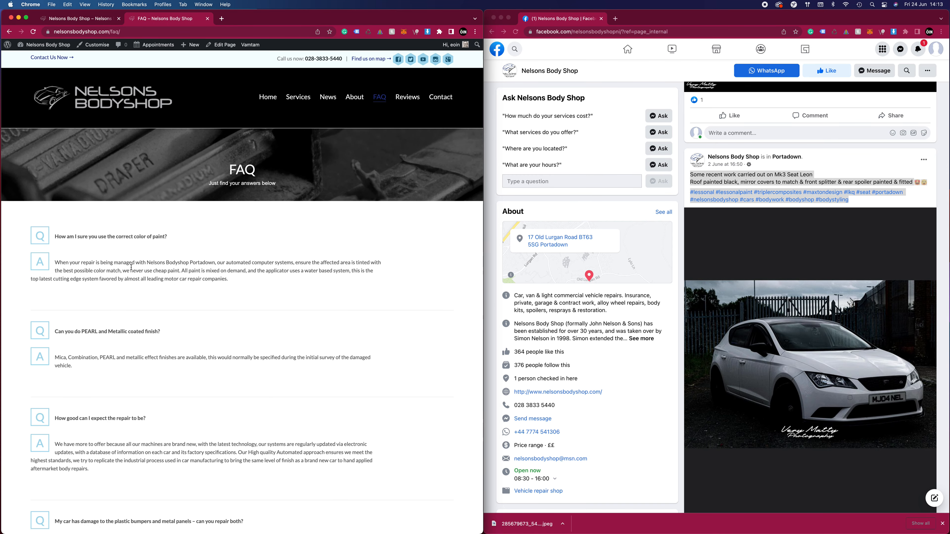
scroll(153, 266, "down", 10)
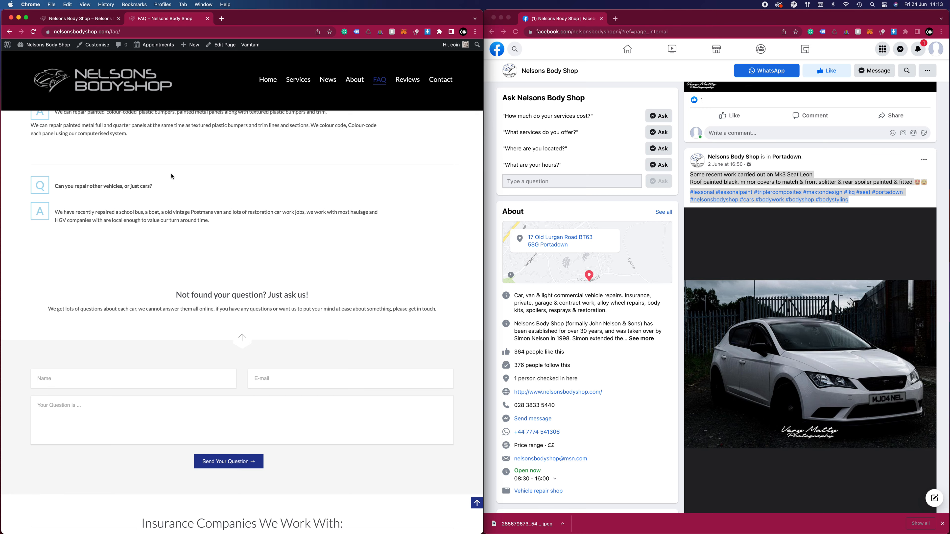
scroll(172, 176, "up", 12)
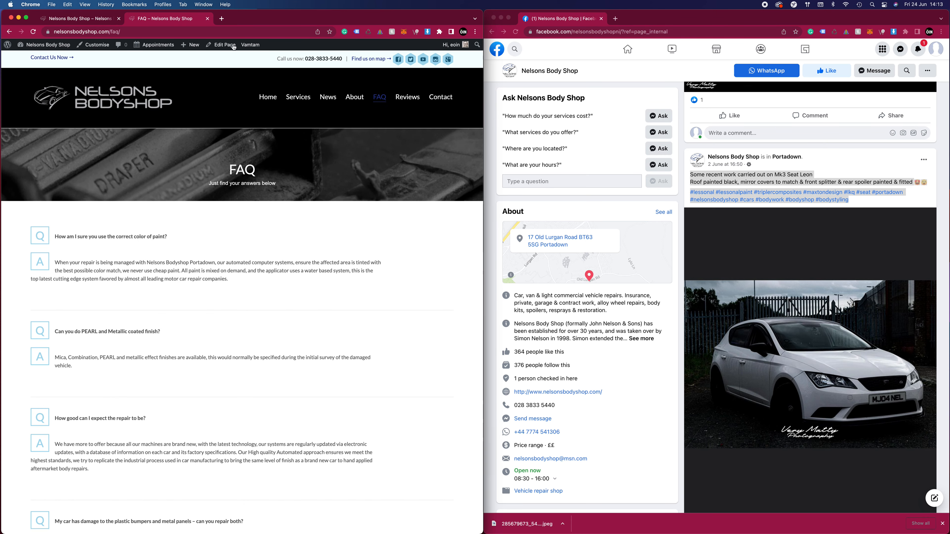
left_click(221, 46)
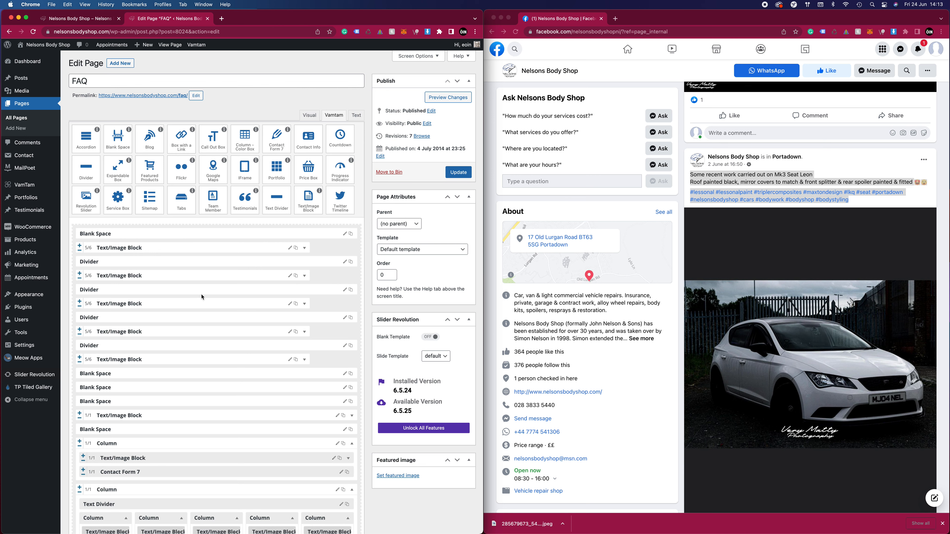
Move the website's home page tab into the Facebook browser window and open the live FAQ page there
mouse_move(203, 46)
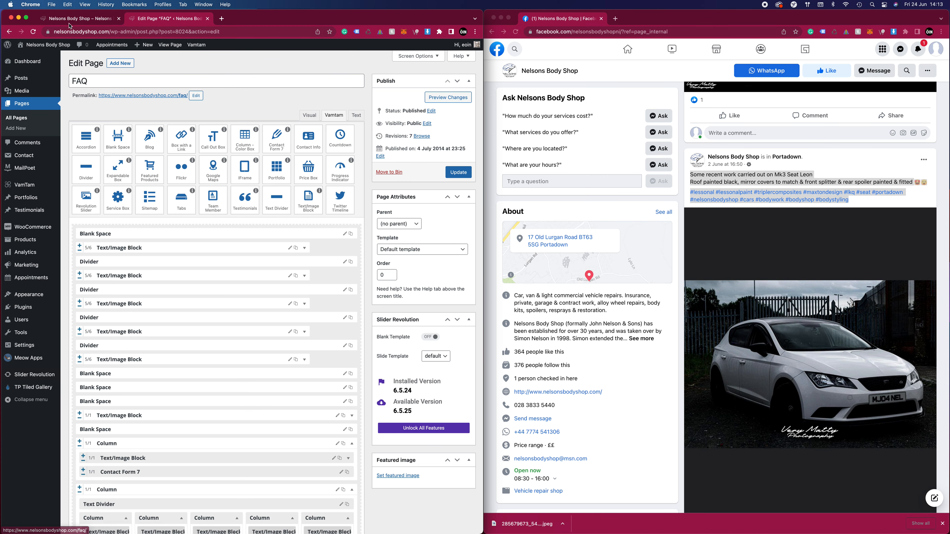
left_click_drag(80, 18, 576, 19)
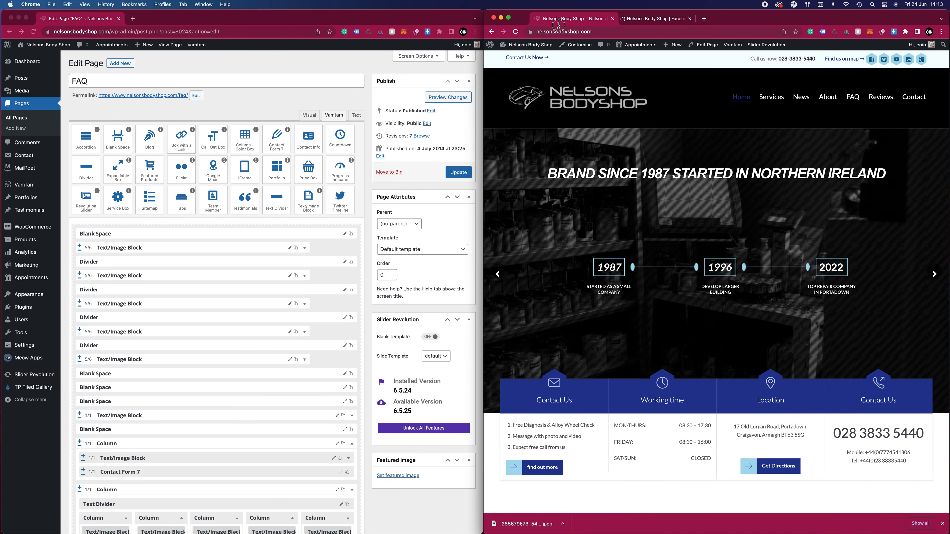
left_click(852, 97)
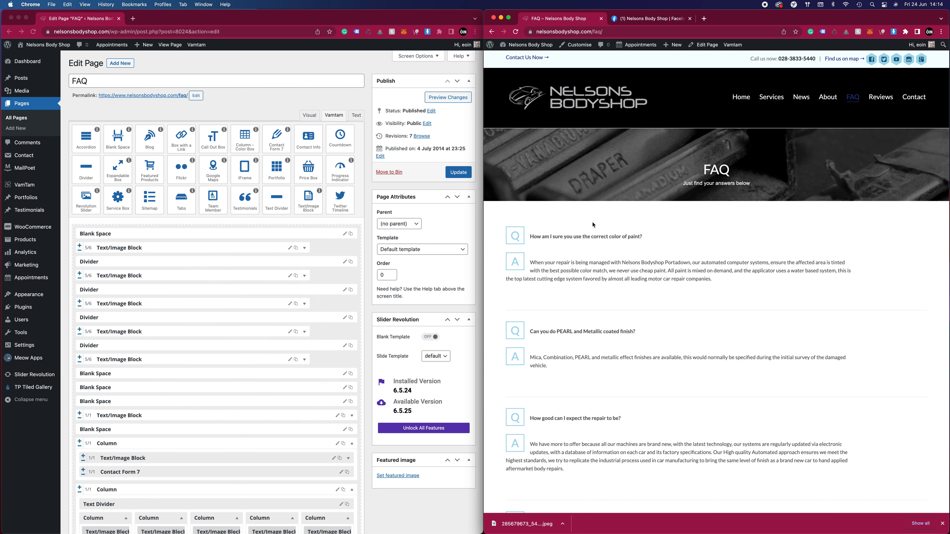
Open the first FAQ Text/Image Block for editing and change "color" to "colors" in its question
left_click(141, 249)
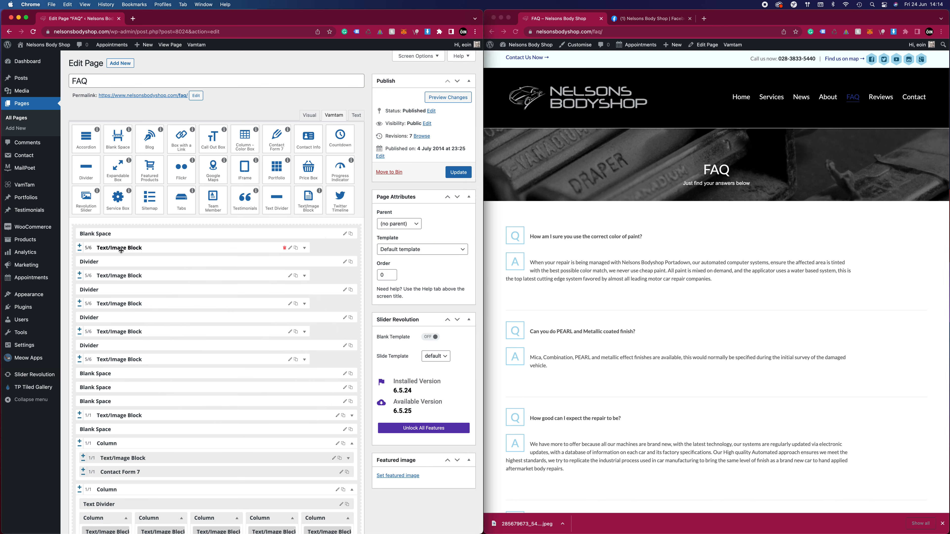
left_click(305, 248)
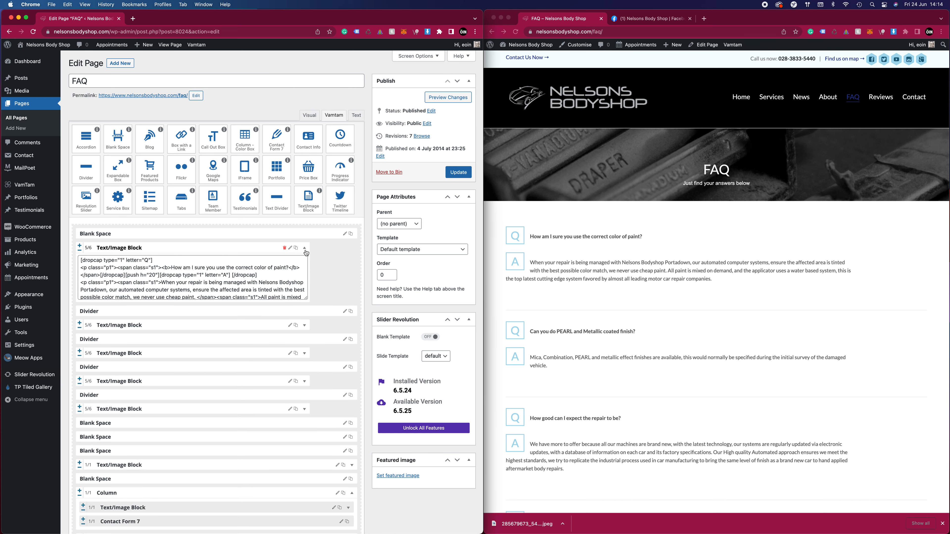
left_click(183, 268)
left_click(290, 248)
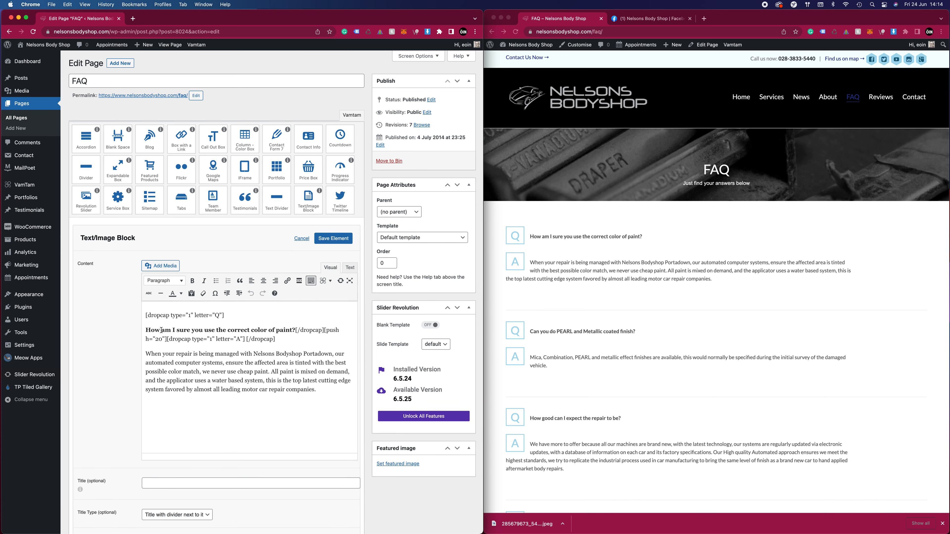
left_click(269, 330)
type("s")
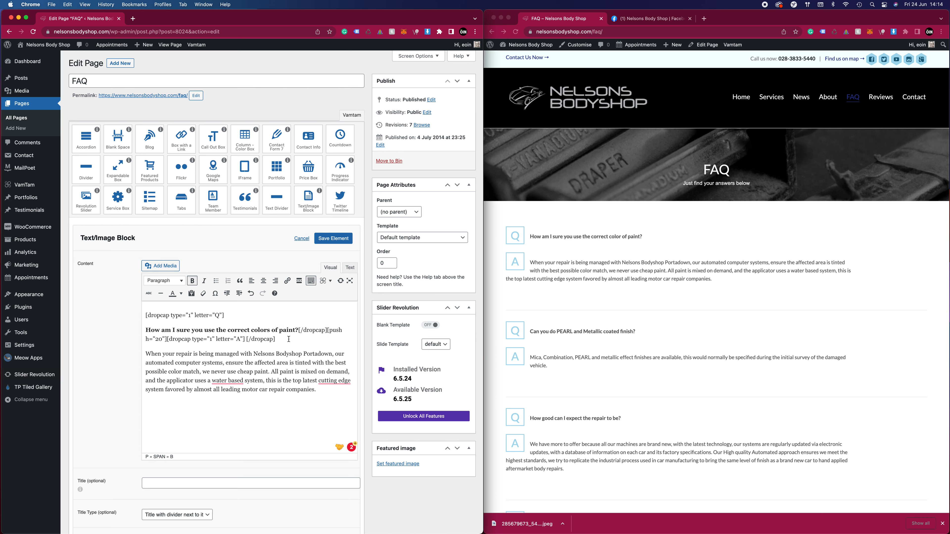
Apply the suggested corrections "water-based" and "cutting-edge" in the answer, save the element and update the FAQ page
mouse_move(228, 380)
left_click(226, 407)
left_click(333, 395)
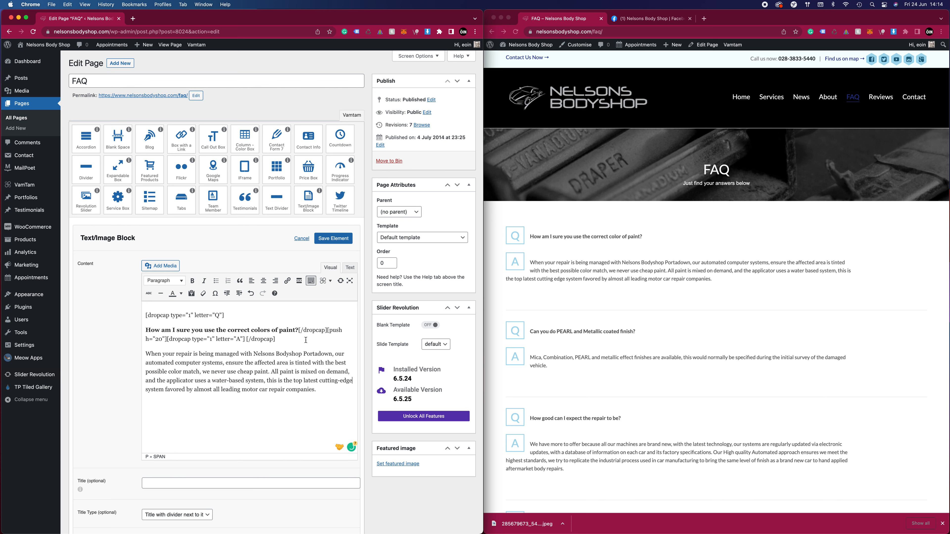
left_click(333, 239)
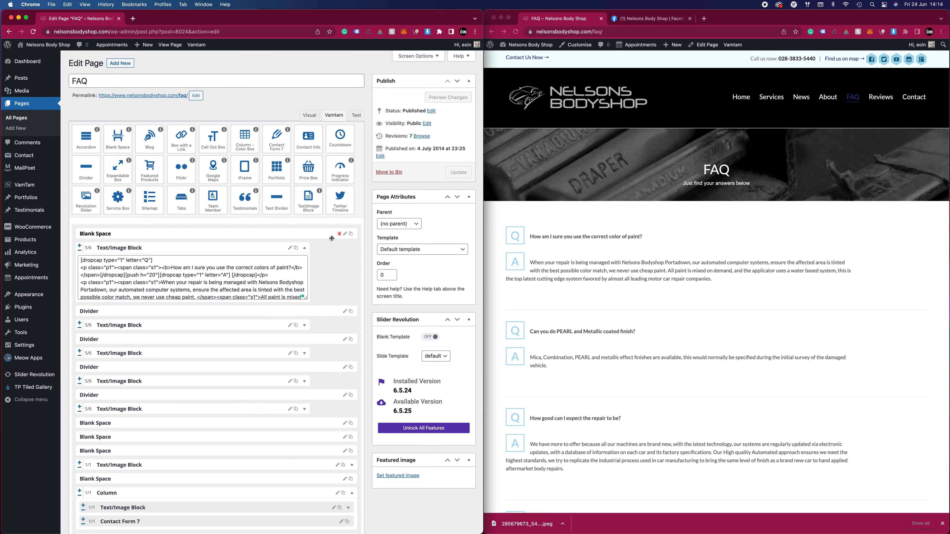
left_click(458, 172)
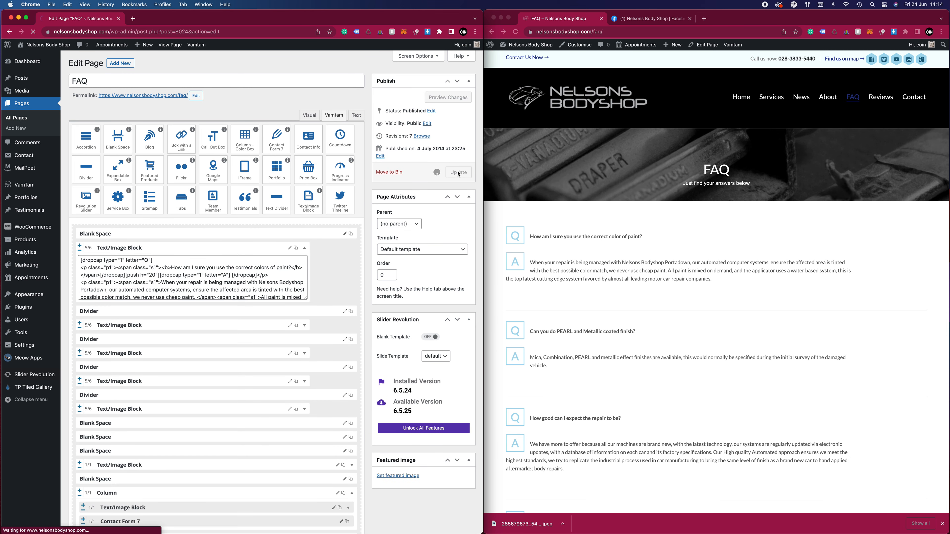
Reload the live FAQ page, check the edited first question and answer, and review the remaining questions
left_click(673, 271)
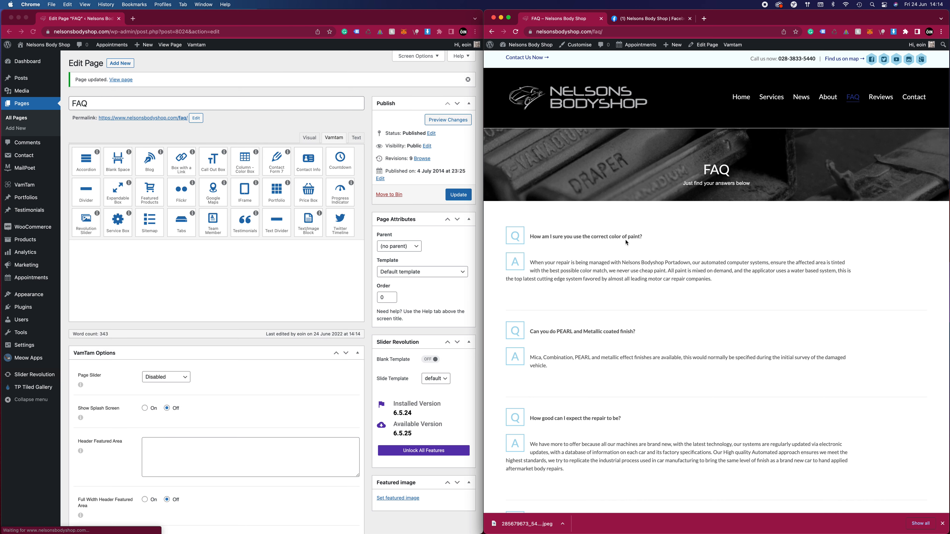
left_click_drag(619, 236, 626, 235)
left_click(642, 248)
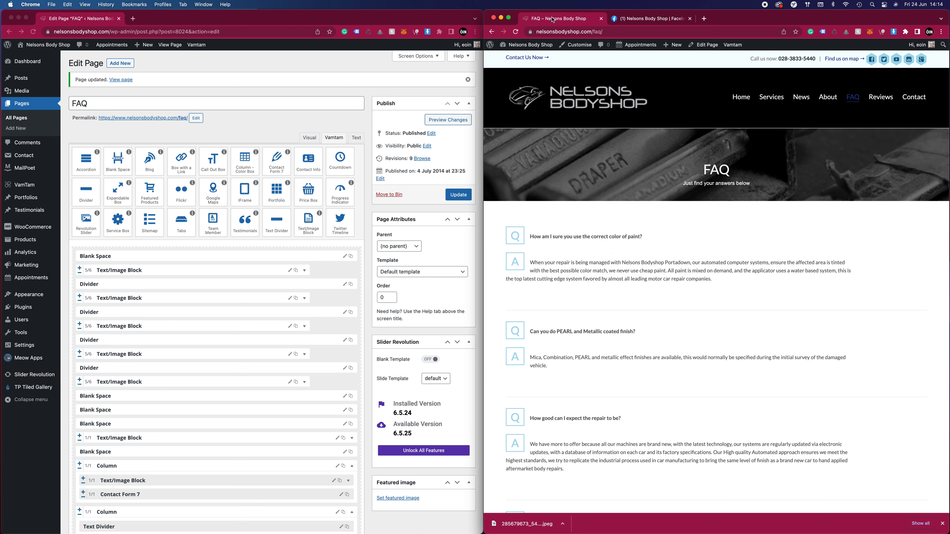
left_click(517, 33)
left_click_drag(545, 280, 561, 279)
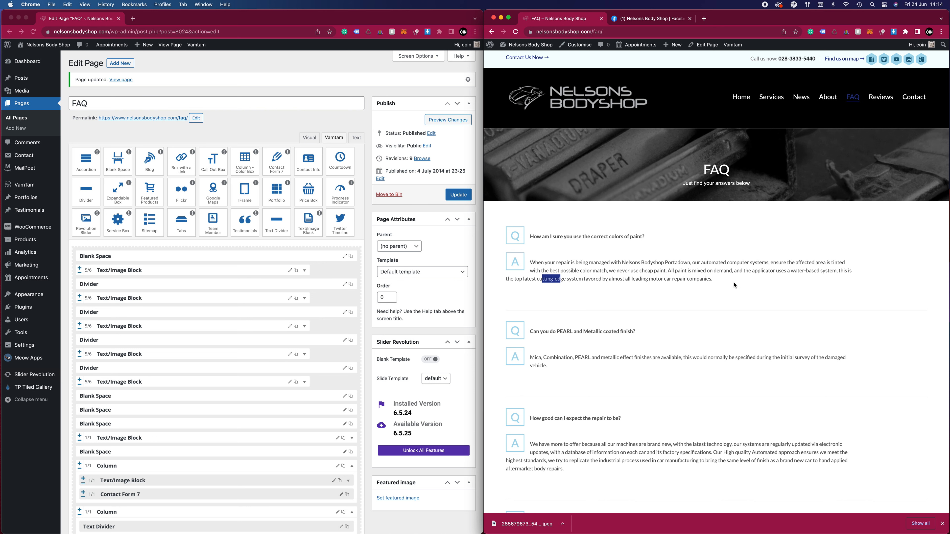
left_click(803, 270)
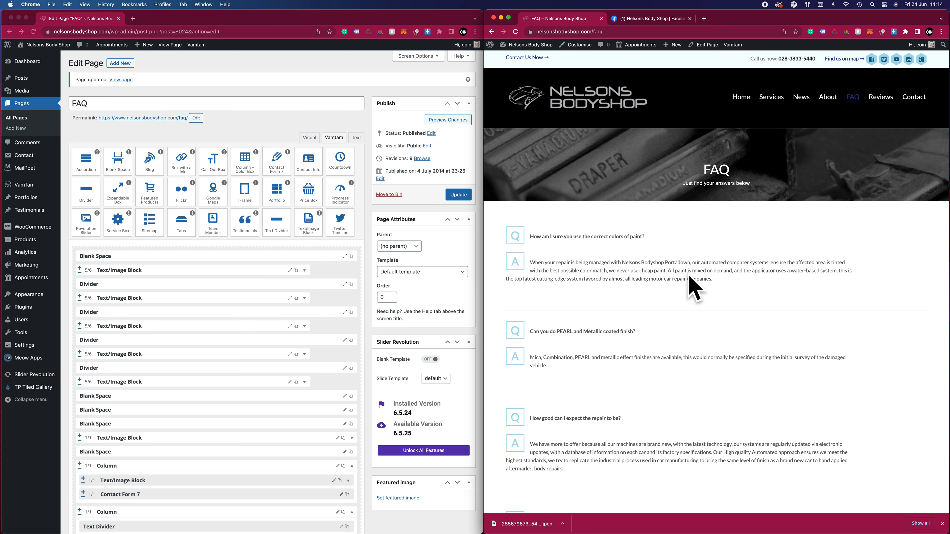
scroll(643, 318, "down", 10)
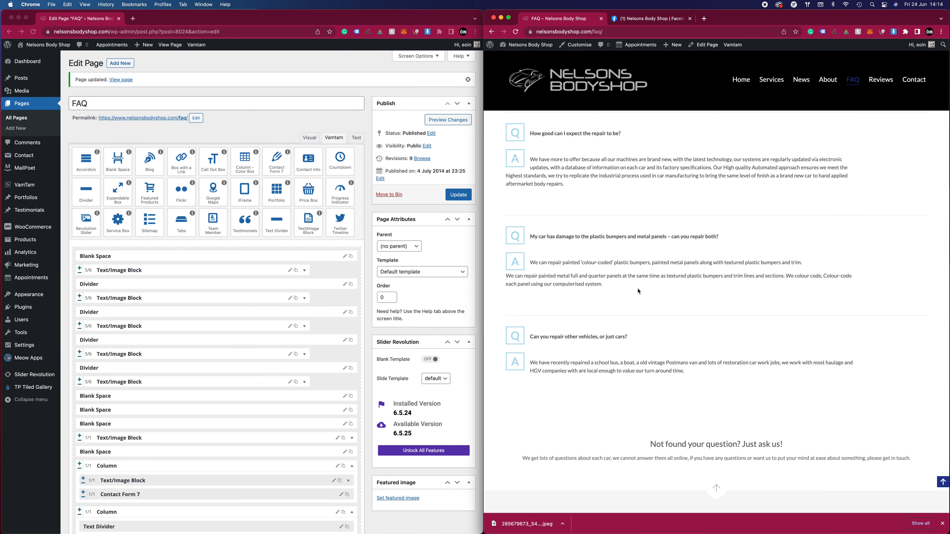
scroll(639, 295, "down", 2)
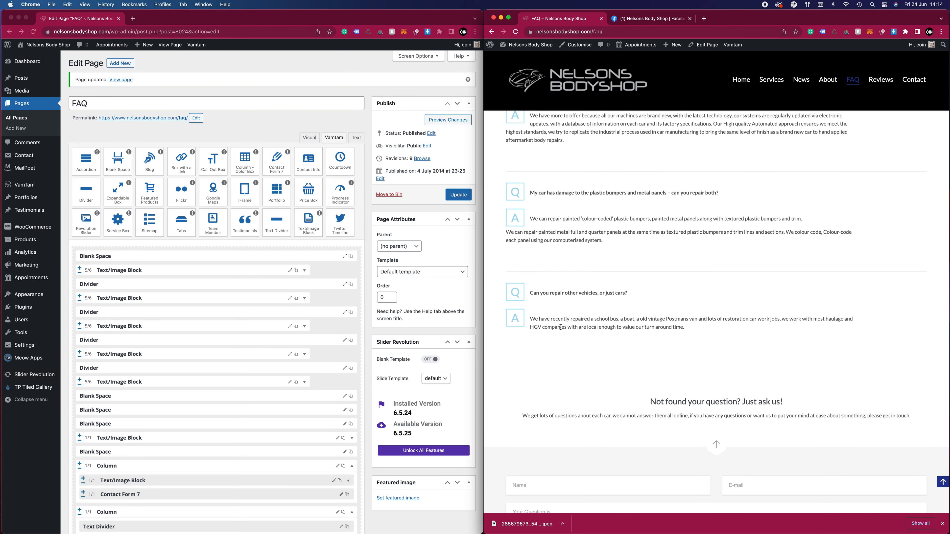
Examine the FAQ page's remaining builder blocks and clone option, and review the question form and insurance logos on the live FAQ page
scroll(315, 374, "down", 5)
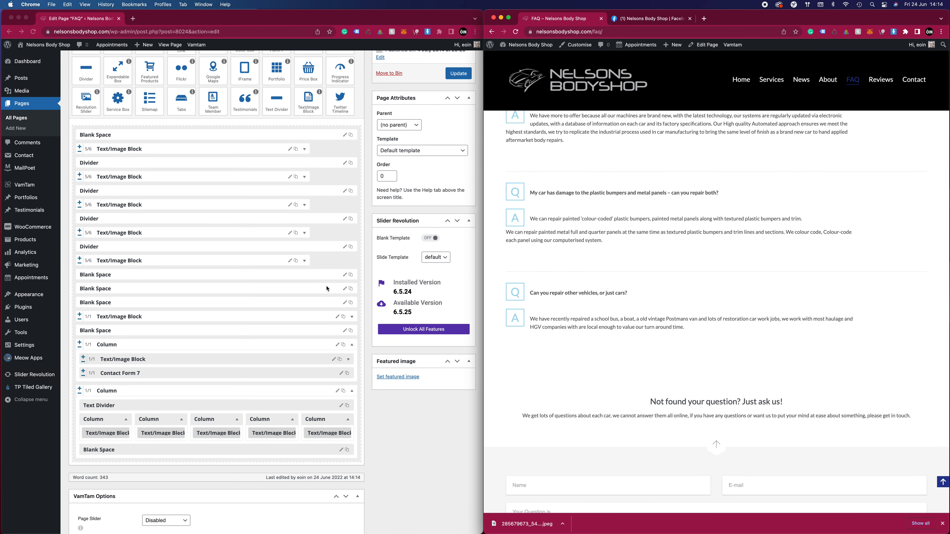
left_click(347, 226)
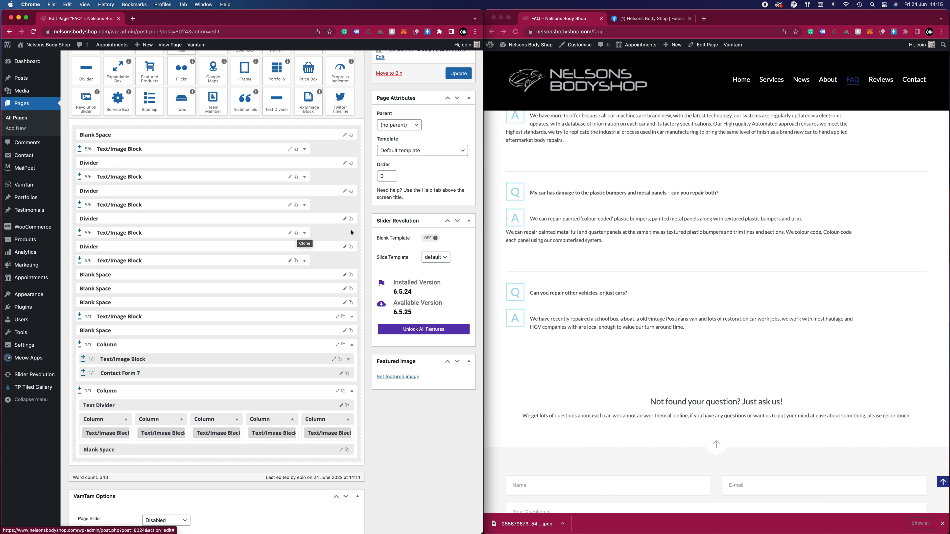
scroll(634, 265, "down", 3)
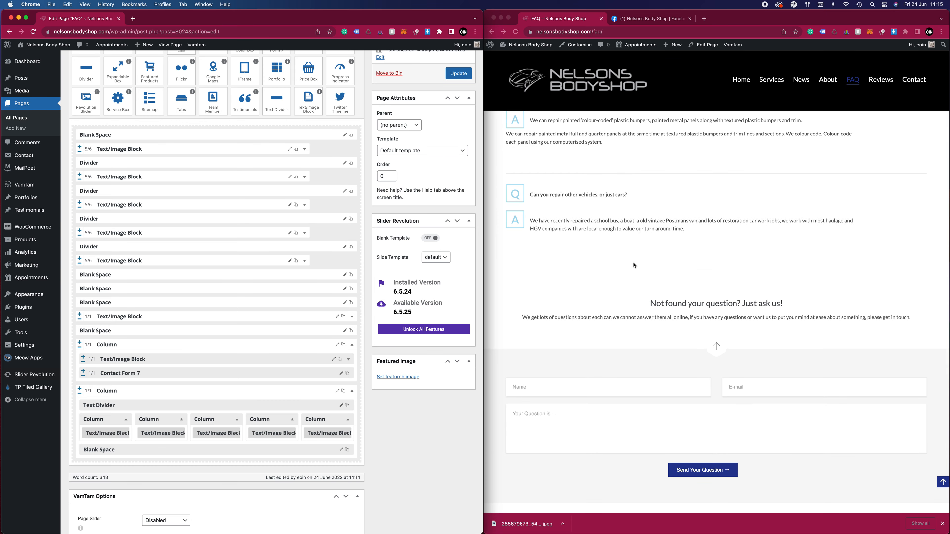
scroll(645, 269, "down", 5)
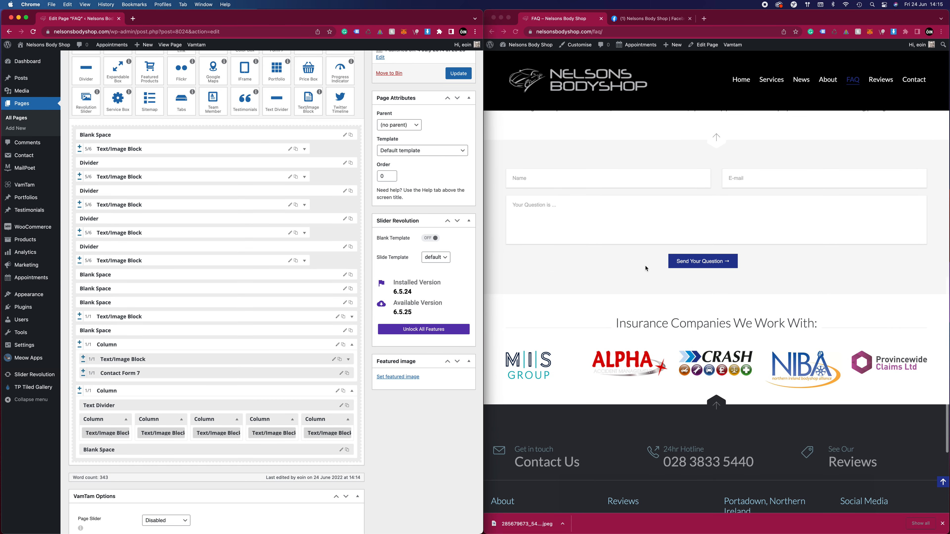
left_click(576, 369)
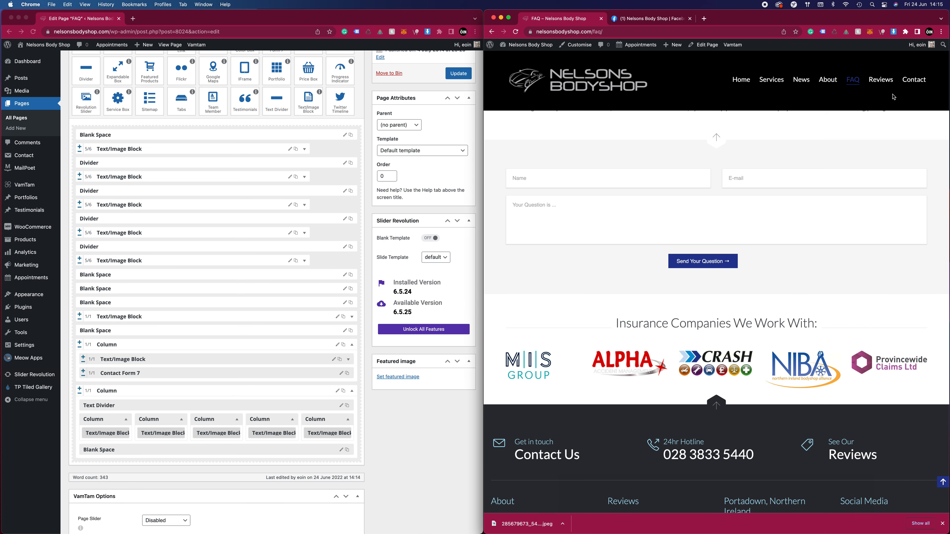
Open the live Contact page, test the NIBA insurance logo link and close the browser tab it opens
left_click(909, 80)
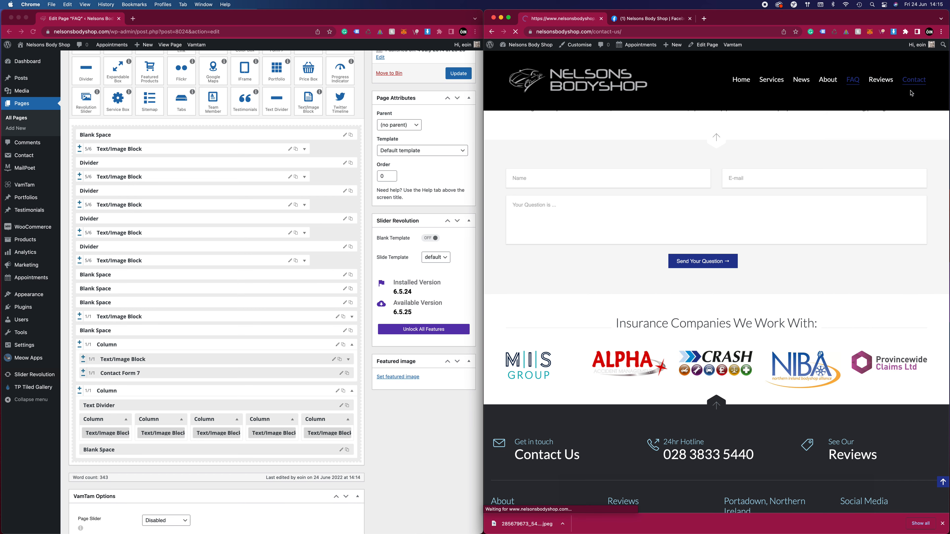
scroll(833, 289, "down", 5)
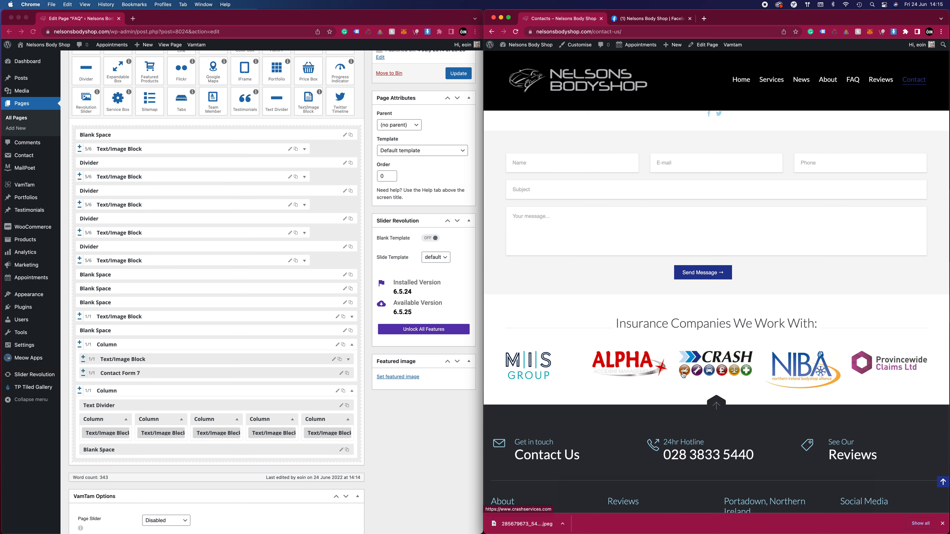
left_click(830, 367)
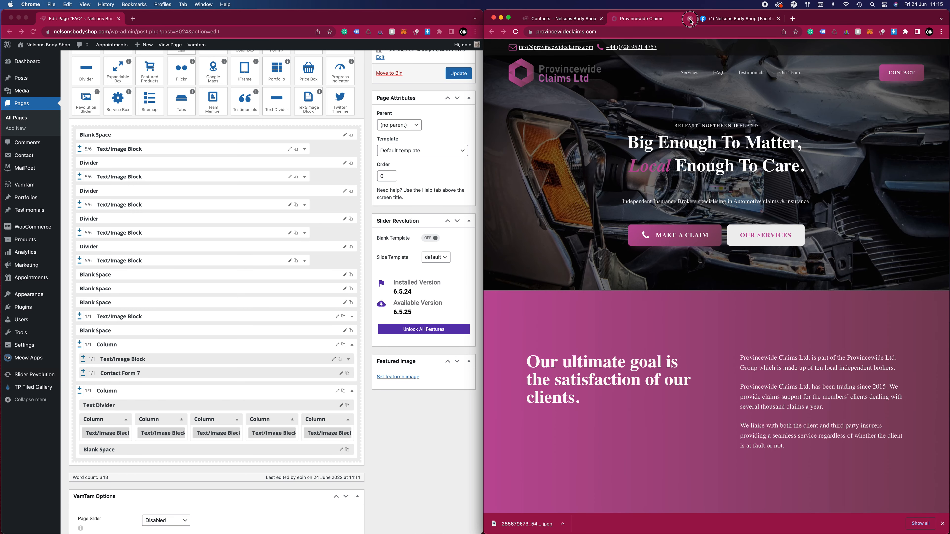
left_click(690, 18)
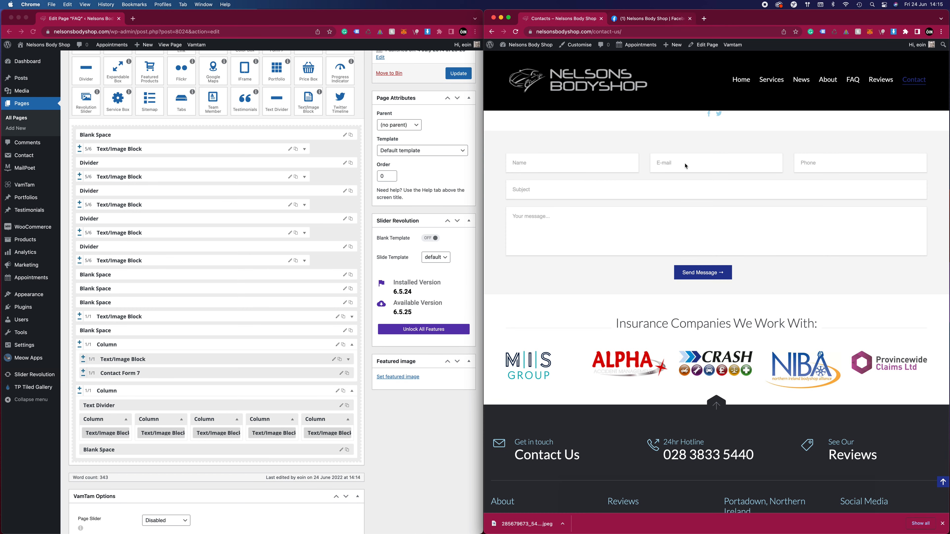
Test the 24hr Hotline link, dismiss the call options, and review the Contact page's footer and map
scroll(702, 239, "down", 2)
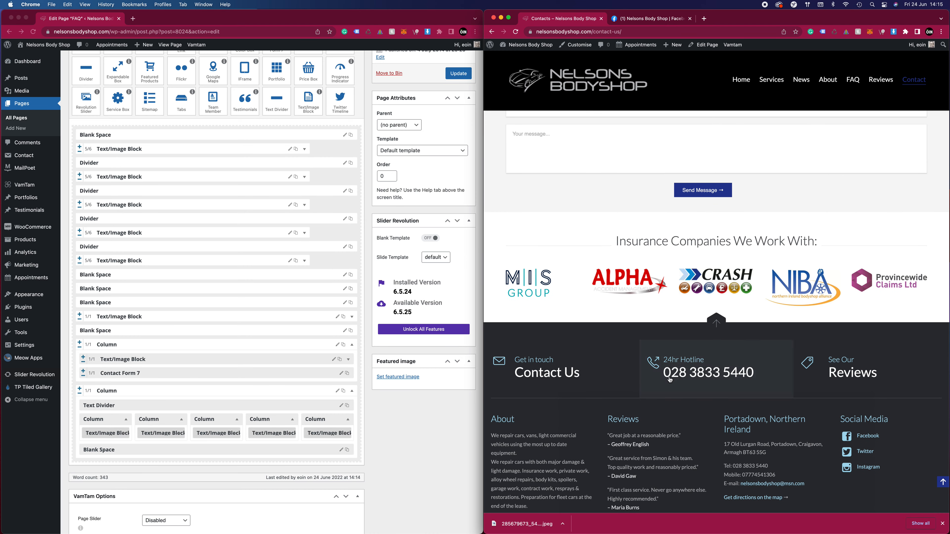
left_click(705, 375)
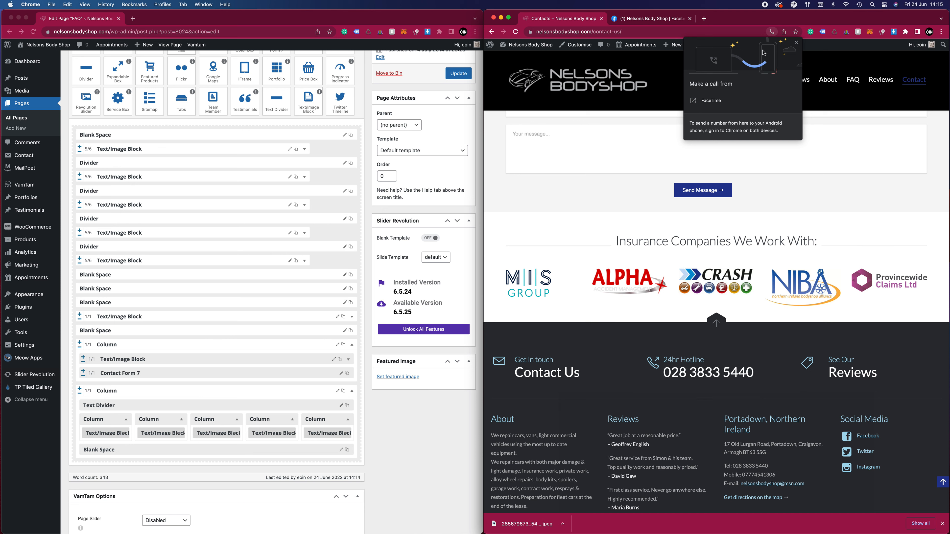
left_click(798, 43)
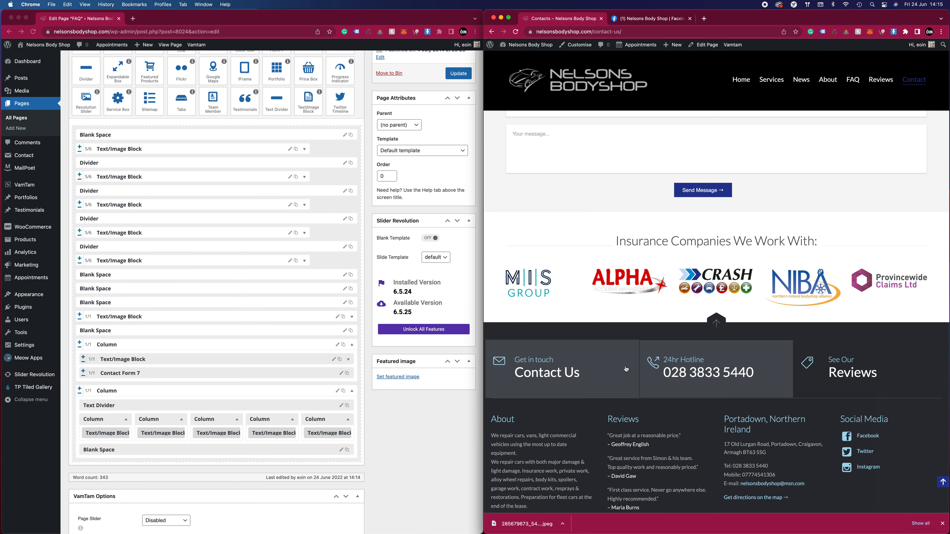
scroll(845, 369, "down", 2)
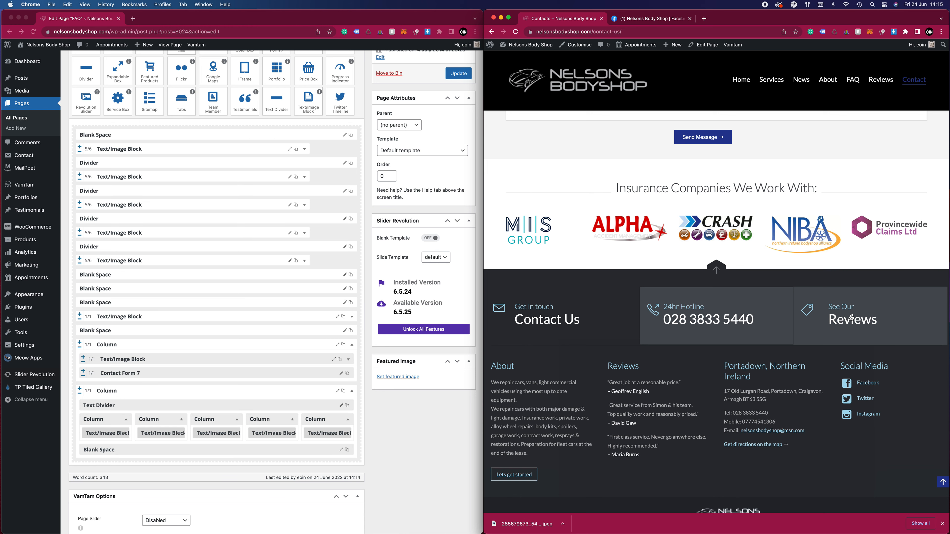
scroll(732, 364, "down", 1)
scroll(732, 365, "up", 14)
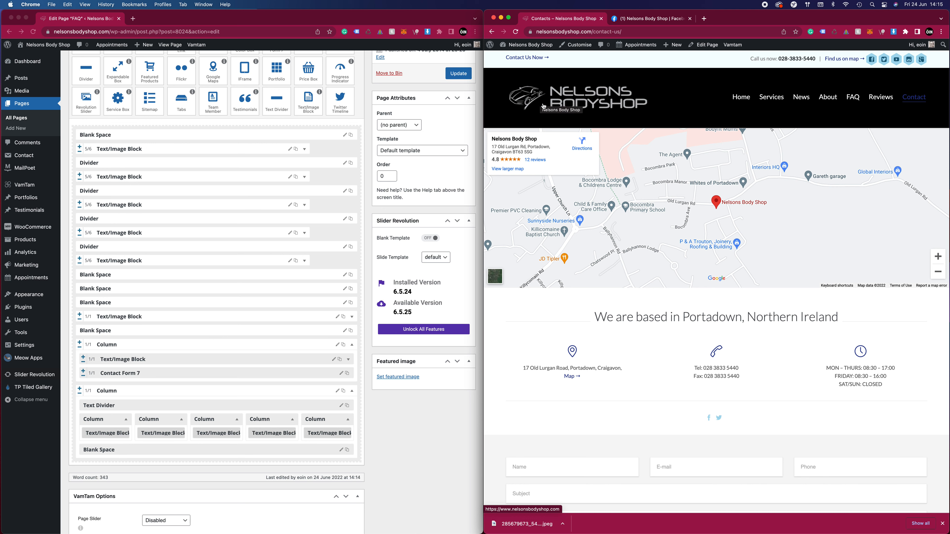
Open the live home page and review its services, FAQ's & News, insurance companies, footer and slider sections
left_click(734, 98)
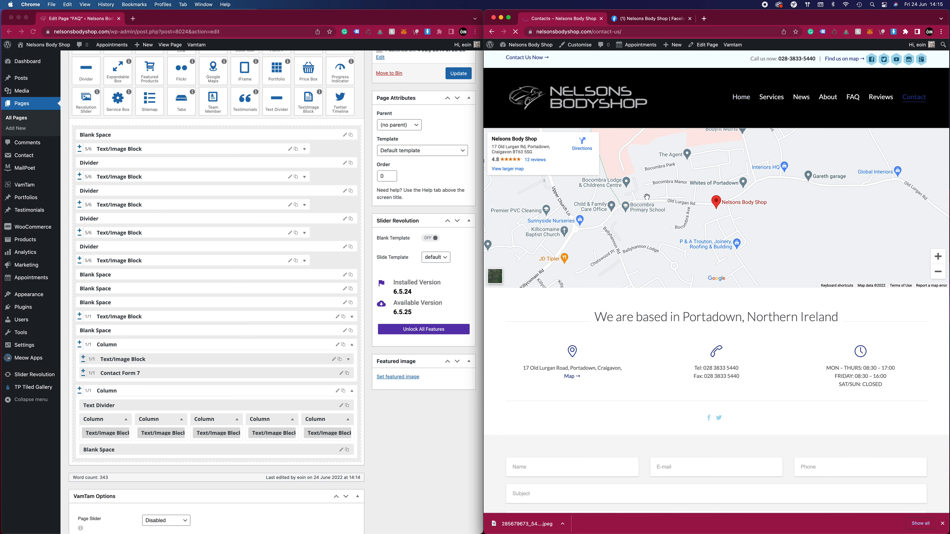
scroll(655, 223, "down", 20)
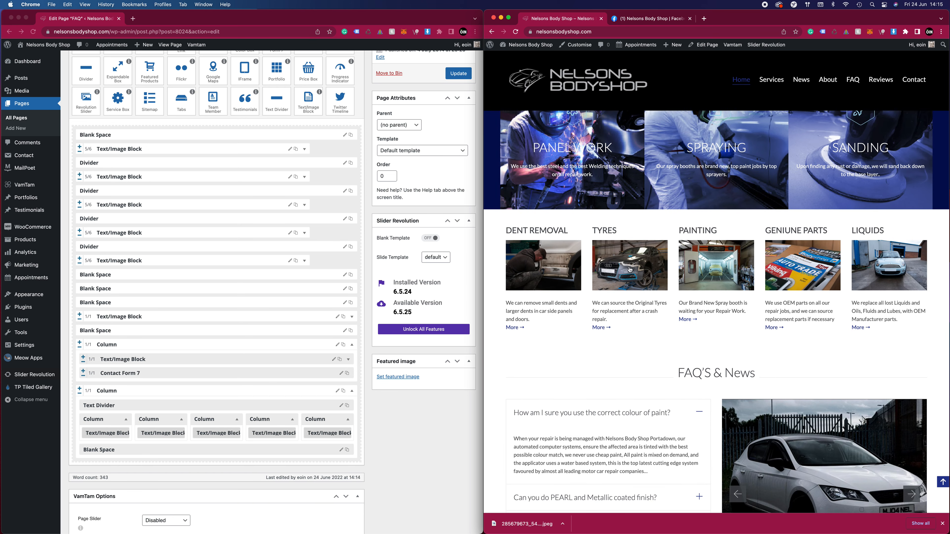
scroll(856, 262, "up", 3)
scroll(856, 262, "up", 8)
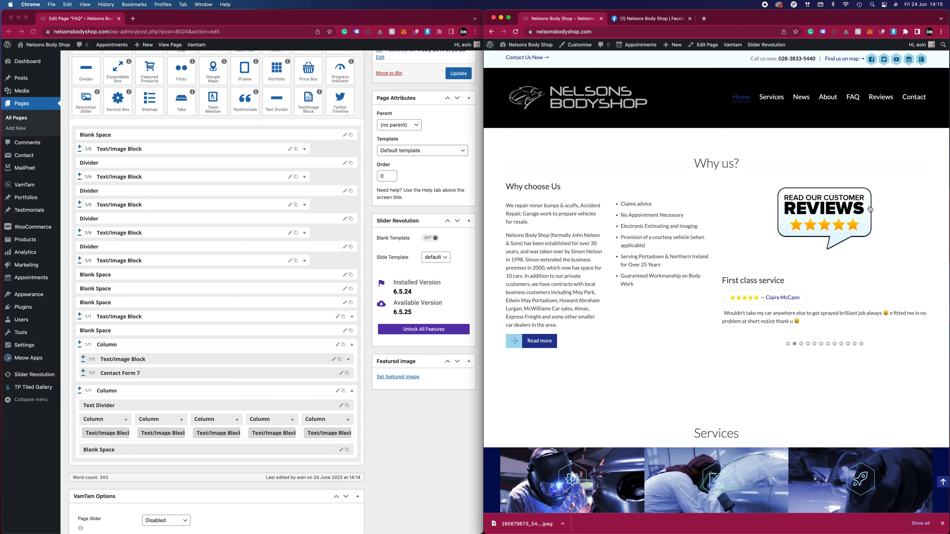
scroll(713, 223, "down", 10)
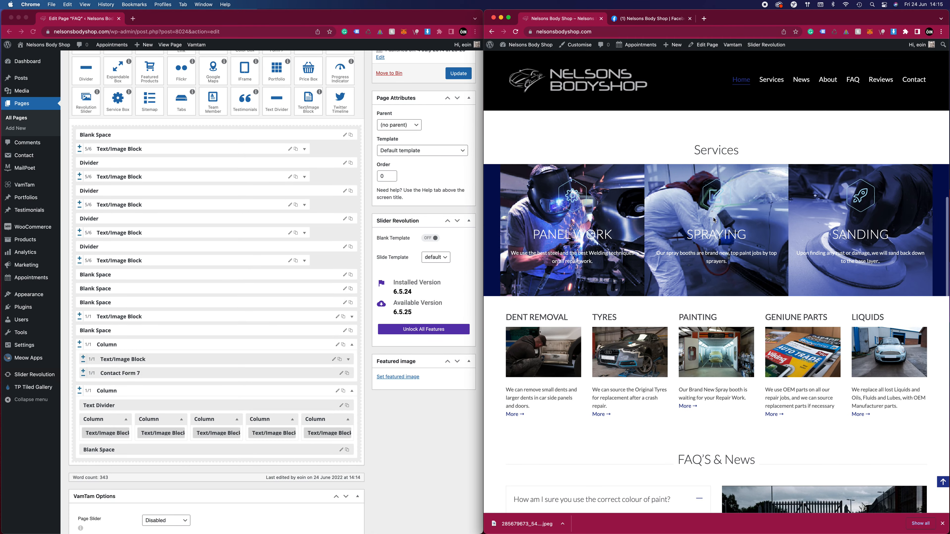
scroll(713, 219, "down", 4)
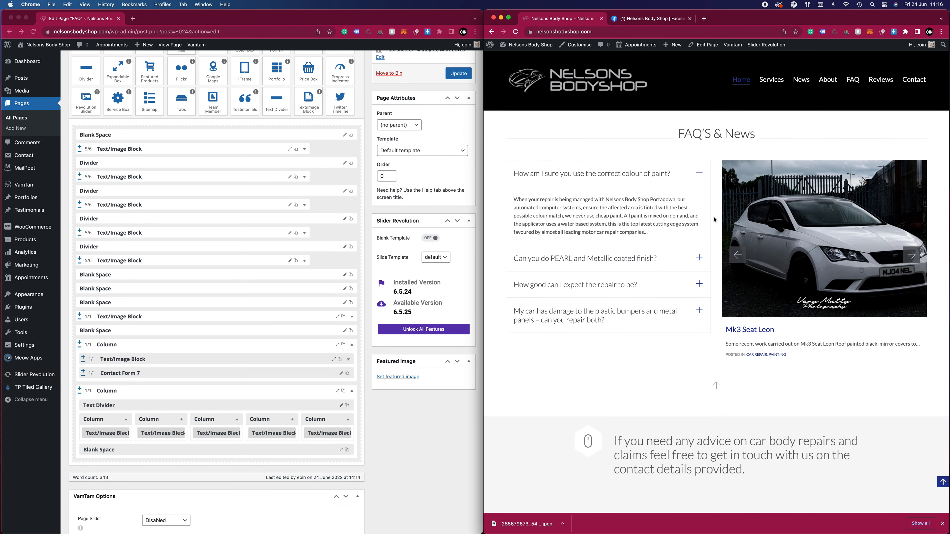
scroll(714, 220, "down", 3)
scroll(710, 220, "up", 8)
scroll(707, 220, "down", 5)
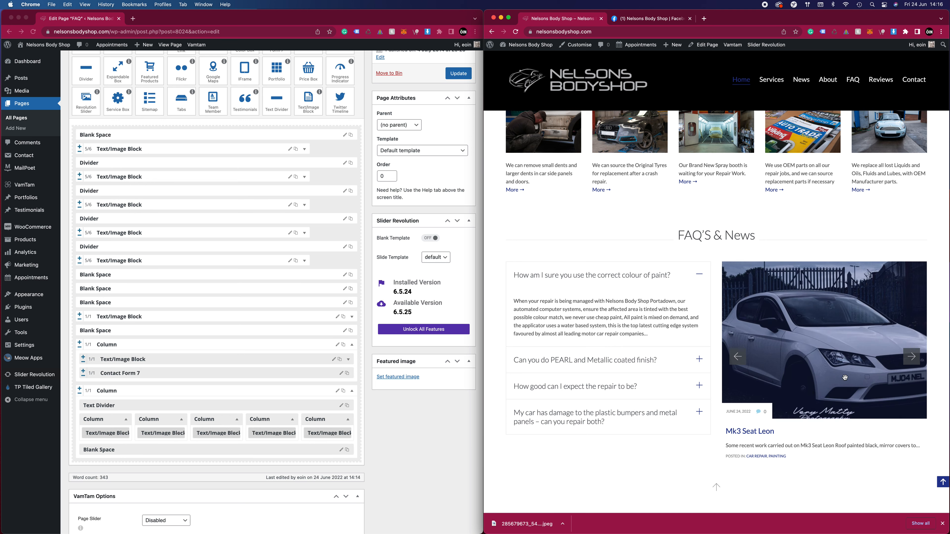
scroll(676, 343, "down", 3)
scroll(675, 343, "down", 12)
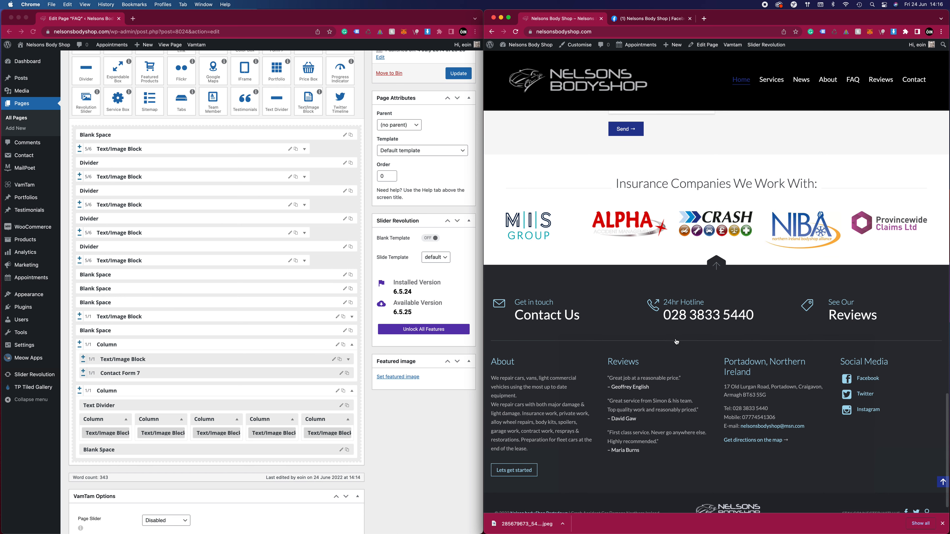
scroll(693, 269, "up", 8)
scroll(692, 269, "up", 10)
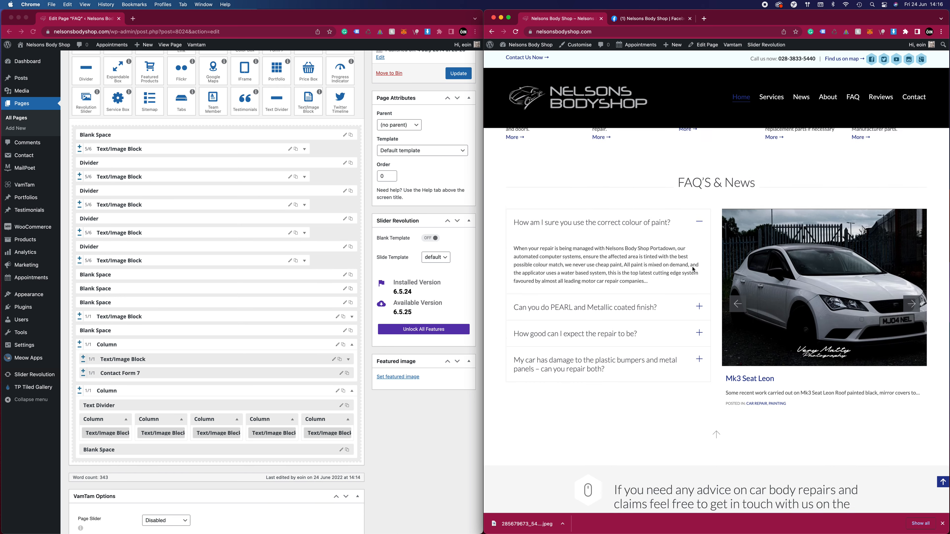
scroll(691, 270, "up", 10)
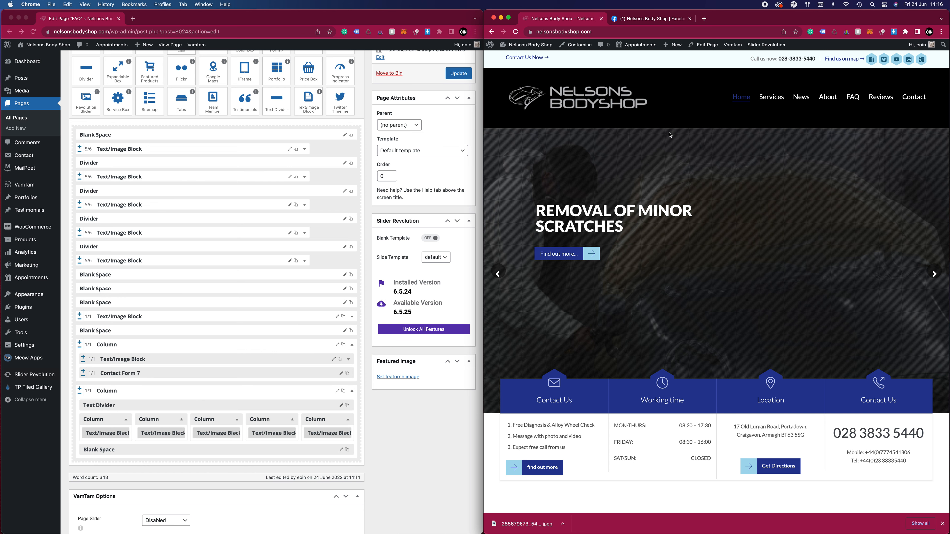
Open the live News page and review the posts listed under Latest News
left_click(799, 100)
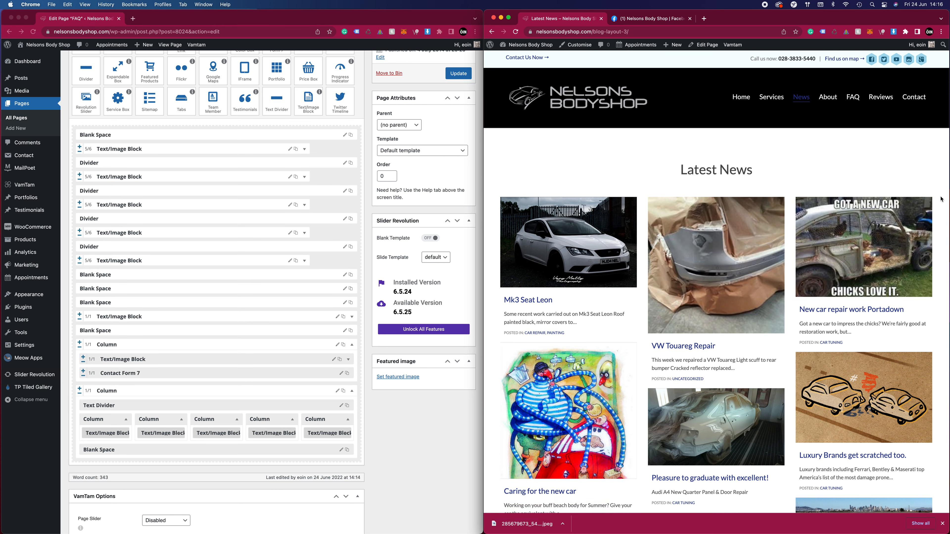
scroll(941, 200, "down", 5)
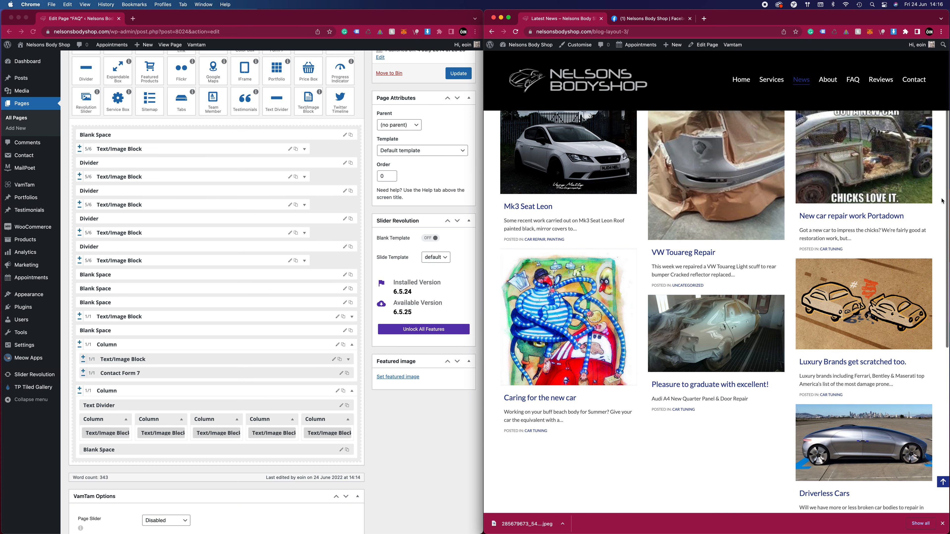
scroll(824, 270, "up", 3)
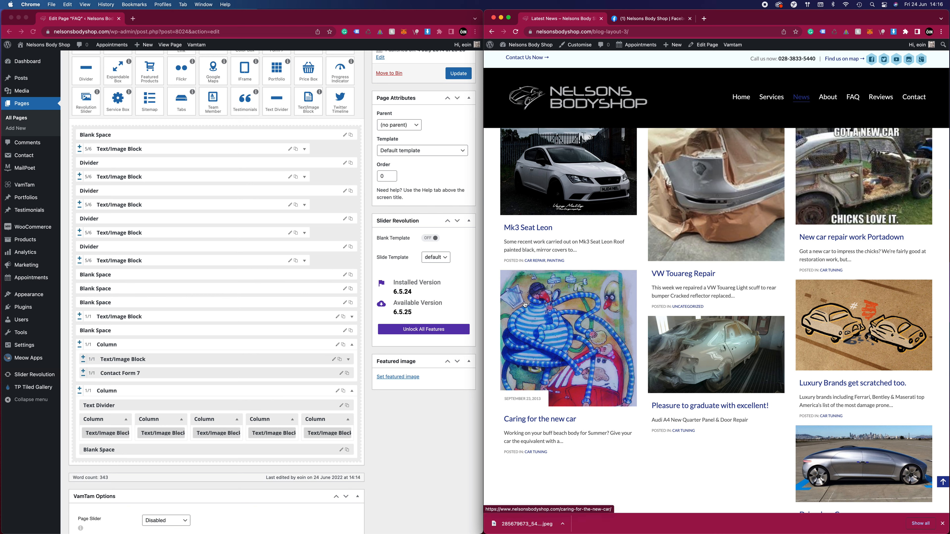
scroll(493, 271, "up", 2)
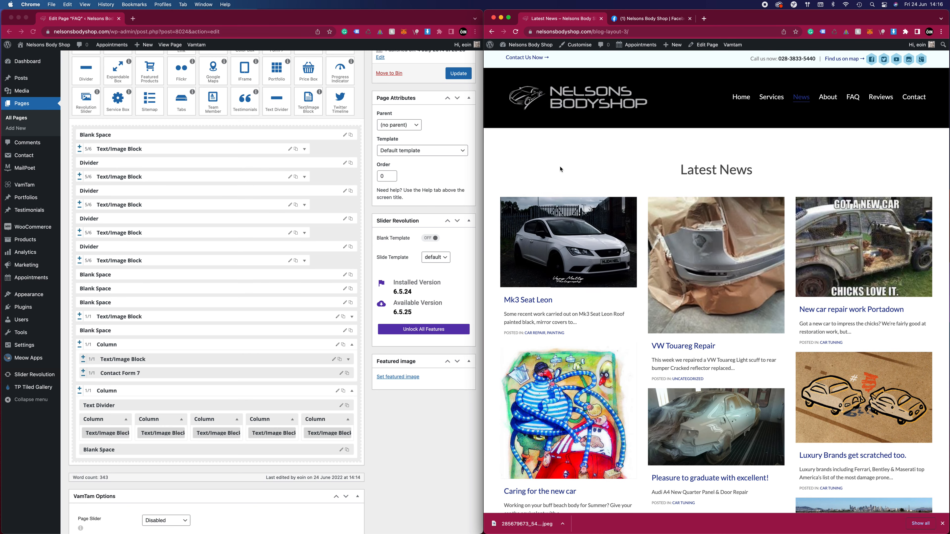
Expand the 1 April JOB VACANCY post on the Nelsons Body Shop Facebook page and select its full text for copying
left_click(658, 19)
scroll(776, 213, "down", 15)
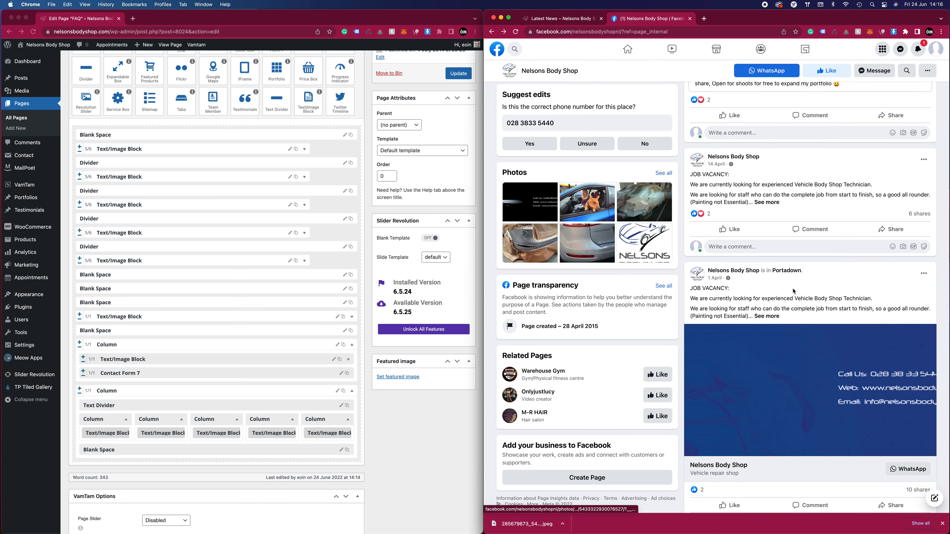
scroll(776, 224, "down", 2)
left_click(774, 251)
left_click_drag(823, 311, 689, 227)
key("super+c")
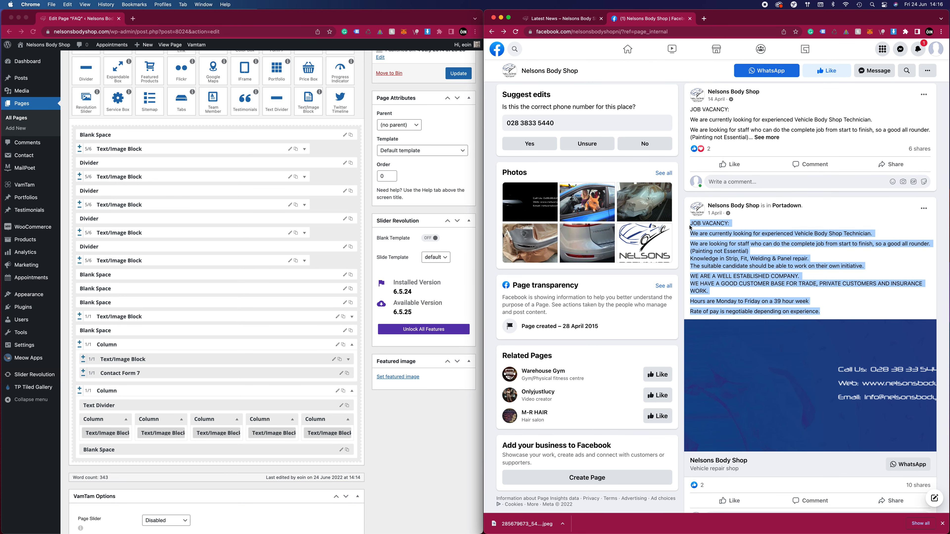
Create a new WordPress post and paste the copied job vacancy text into its visual editor
left_click(562, 19)
left_click(412, 105)
scroll(413, 105, "up", 5)
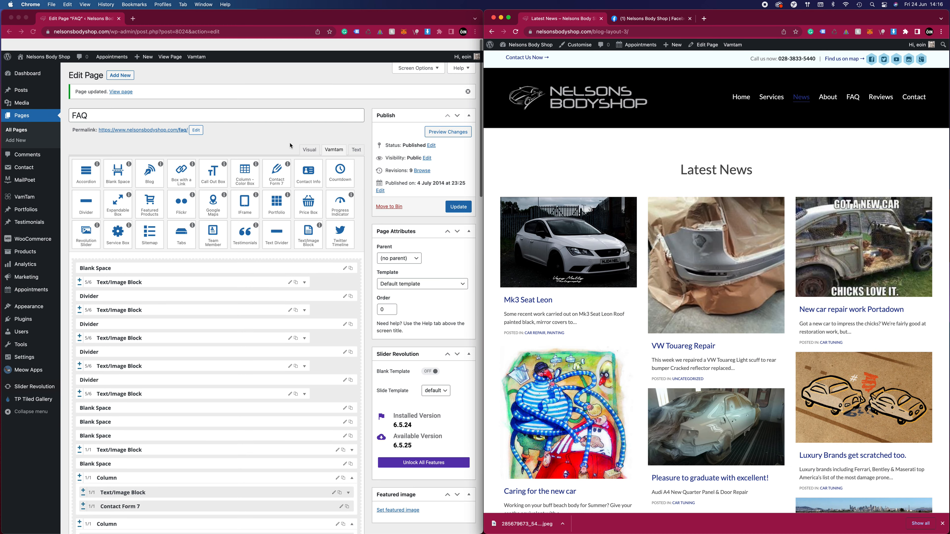
left_click(146, 57)
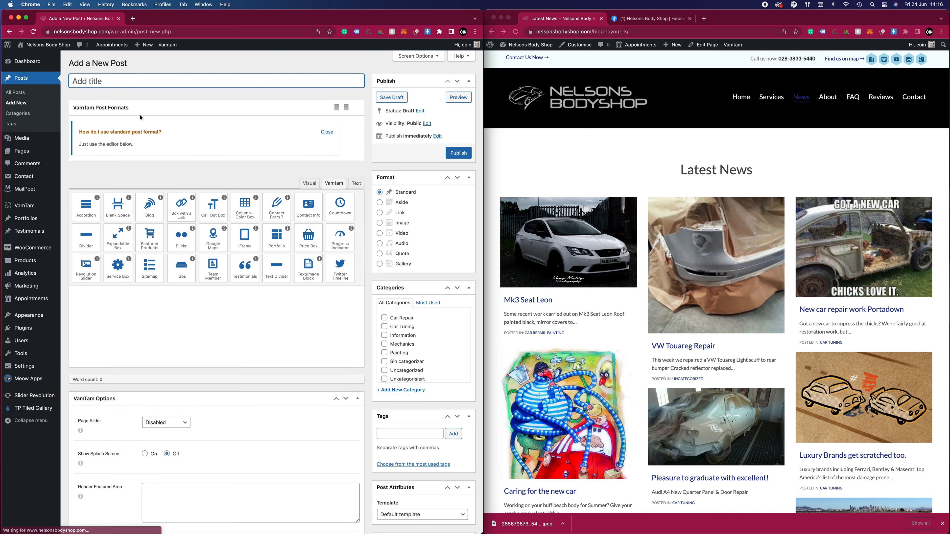
left_click(310, 183)
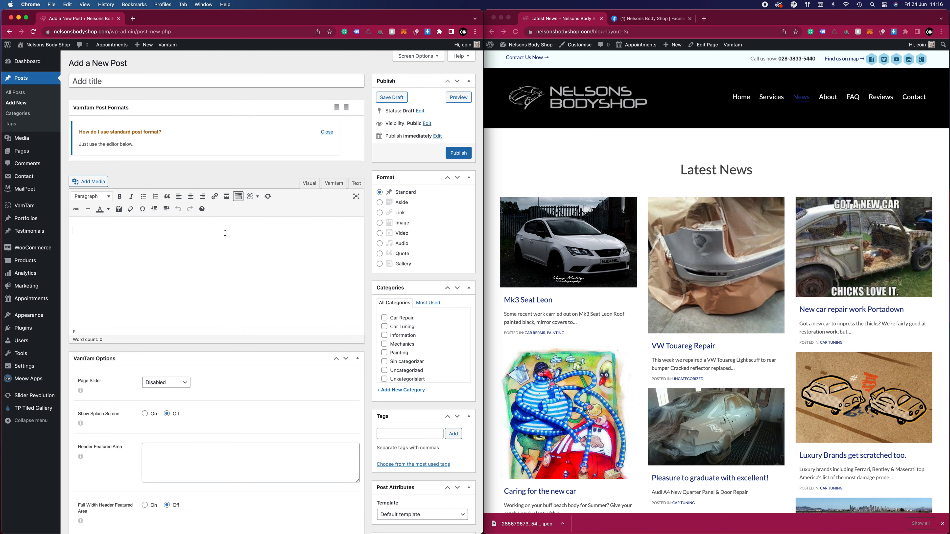
key("super+v")
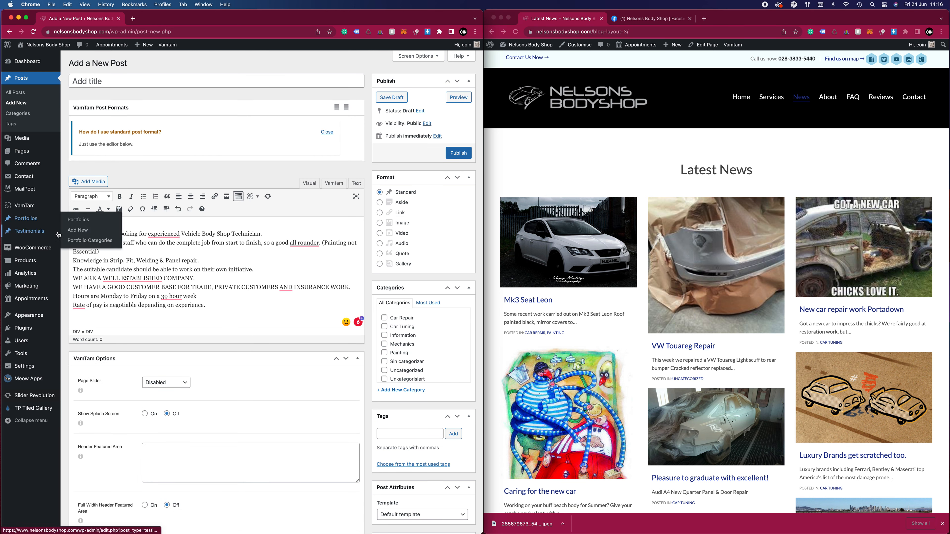
Title the post "JOB VACANCY:" and remove the empty line at the start of its body
left_click(110, 82)
type("JOB VACANCY:")
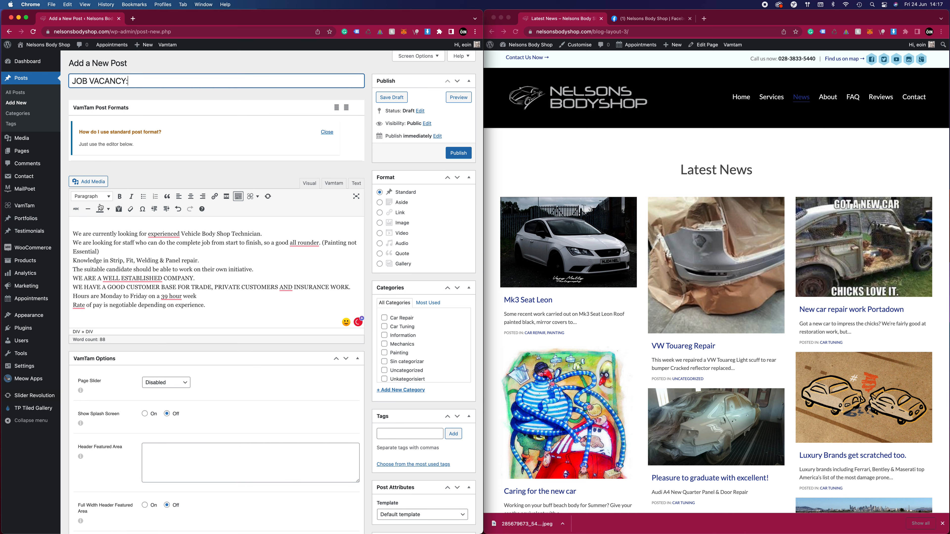
left_click(74, 233)
key("BackSpace")
Apply the suggested correction "an experienced" in the first sentence of the post body
mouse_move(172, 227)
left_click(172, 245)
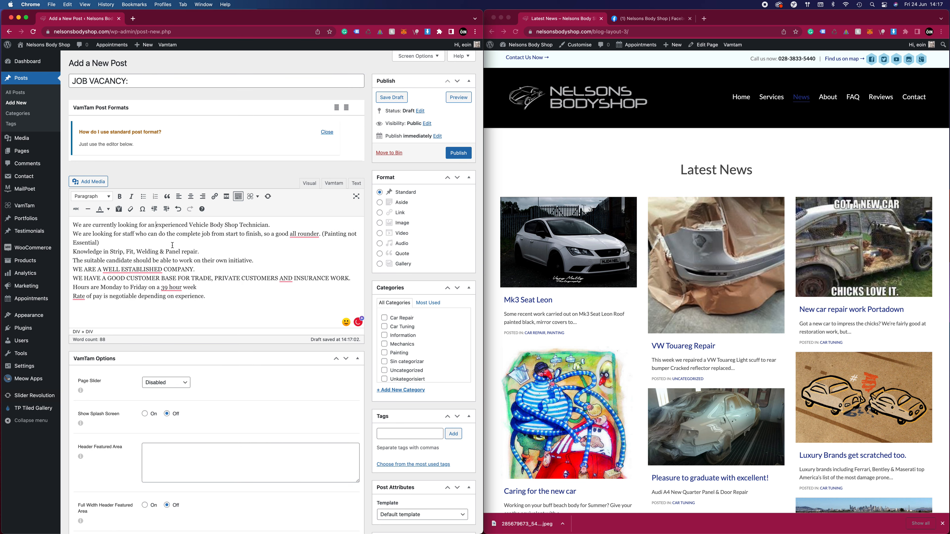
Apply the suggested corrections "all-rounder", "WELL-ESTABLISHED", "39-hour", "CUSTOMERS," and "The rate" in the post body, and insert a blank line after "Essential)"
mouse_move(304, 235)
left_click(314, 255)
mouse_move(133, 269)
left_click(136, 290)
mouse_move(176, 289)
left_click(179, 308)
mouse_move(286, 281)
left_click(290, 305)
mouse_move(79, 296)
left_click(84, 316)
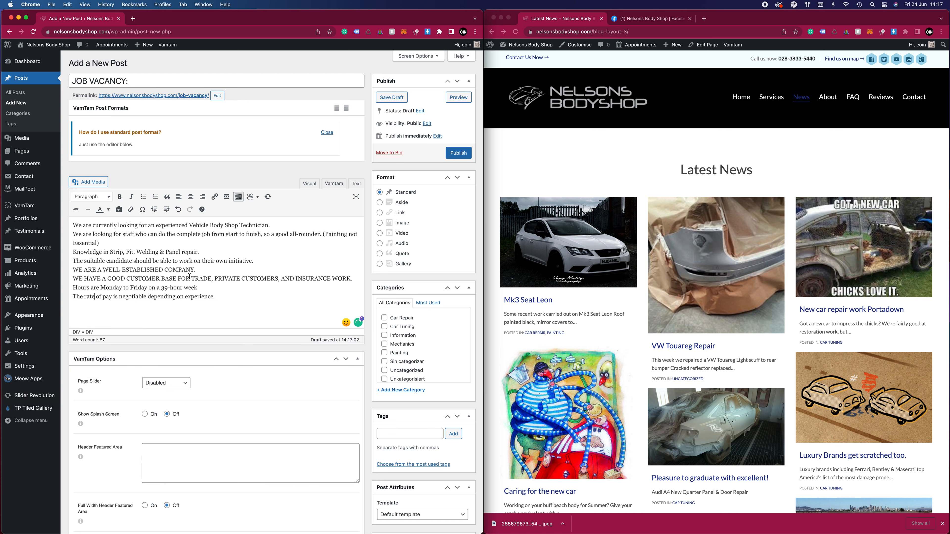
left_click(114, 245)
key("Return")
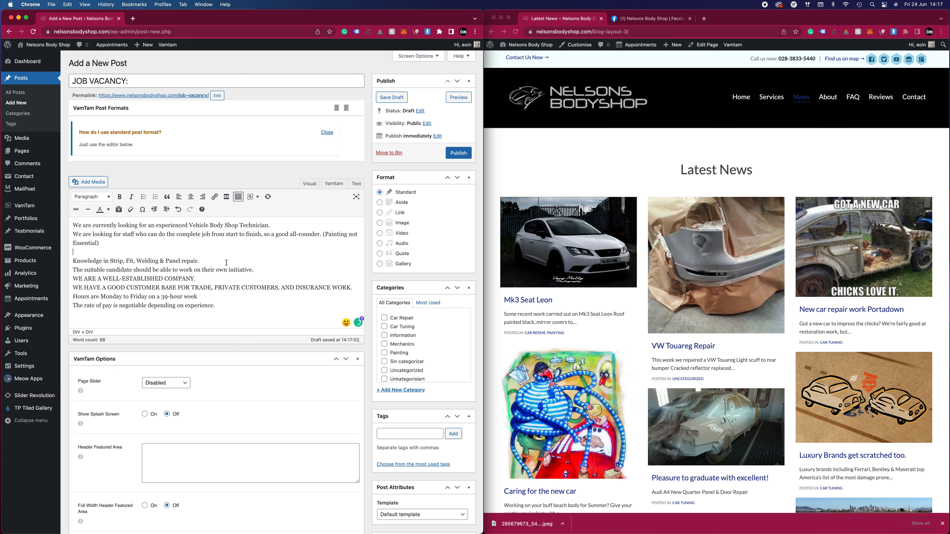
Return to the Nelsons Body Shop Facebook page and view the 1 April job vacancy post's image and the adjacent photos in the photo viewer
left_click(669, 19)
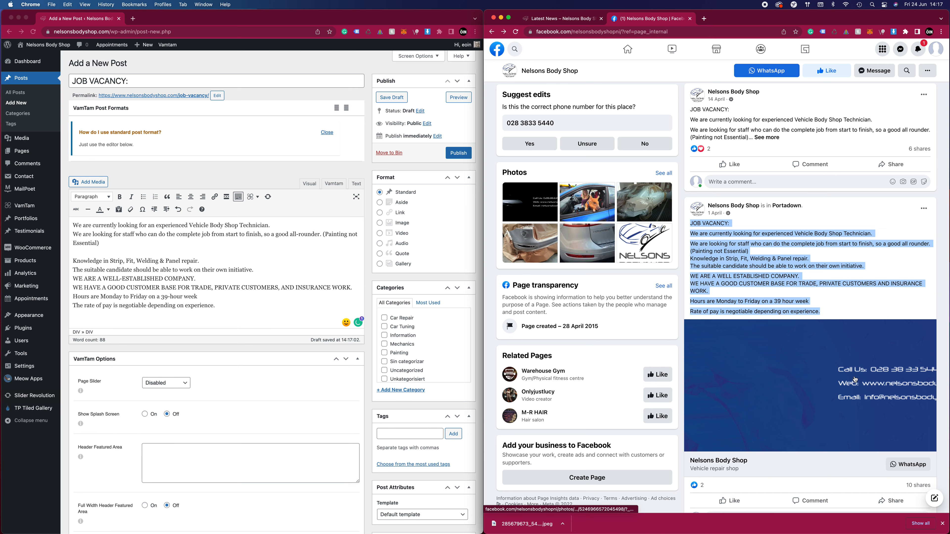
left_click(819, 385)
right_click(704, 295)
left_click(704, 297)
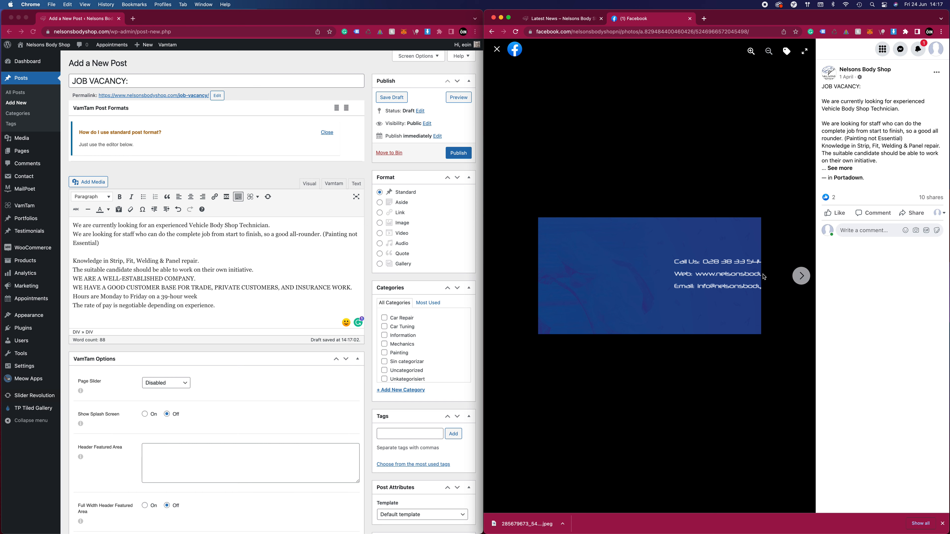
left_click(804, 278)
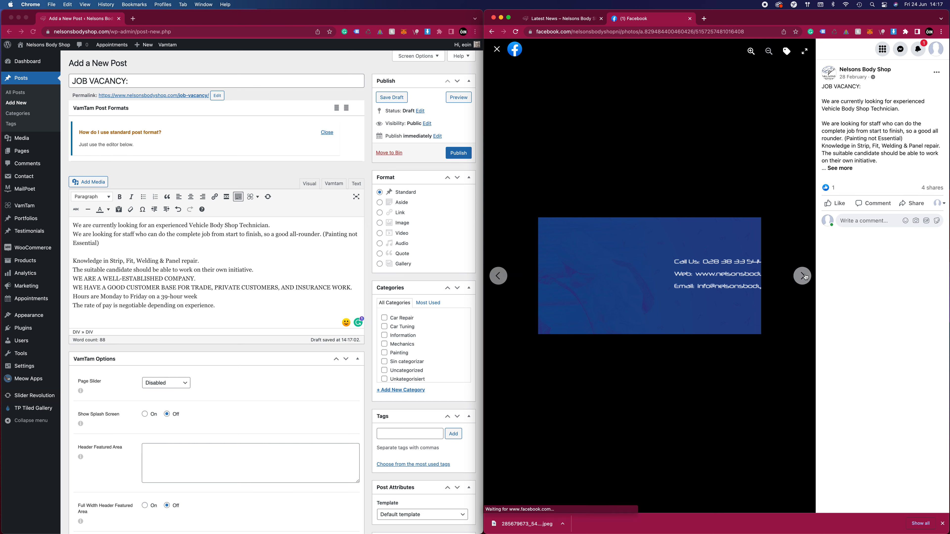
left_click(501, 280)
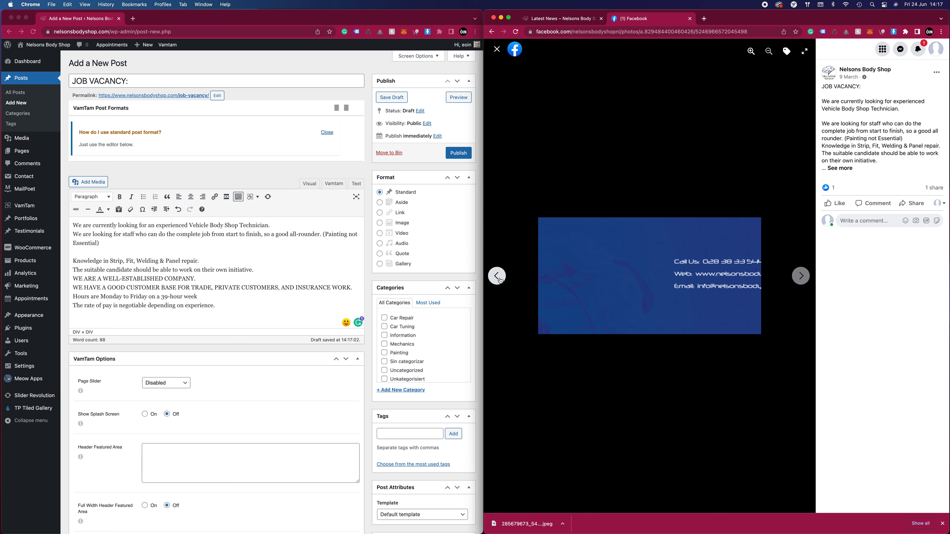
key("Escape")
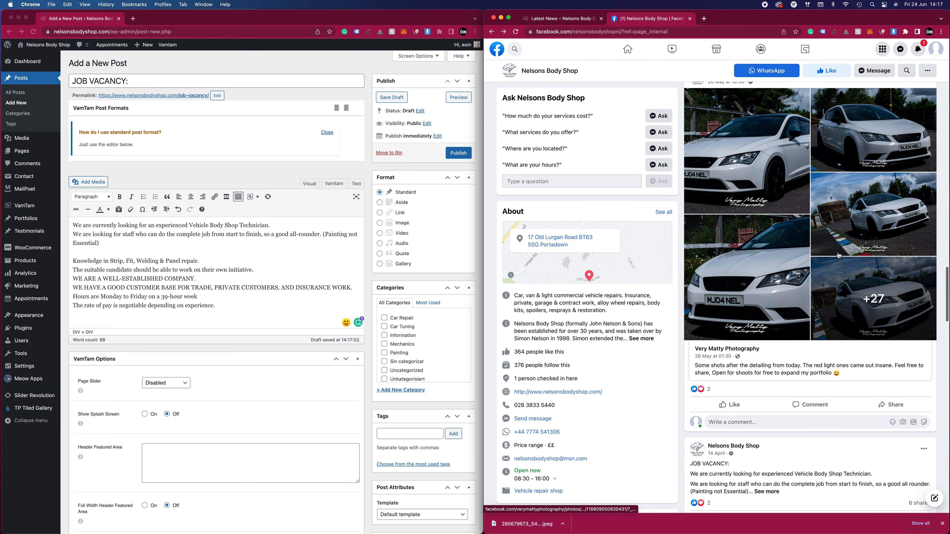
Open the full-width contact details image from the 16 March job vacancy post and save it to the Desktop
scroll(836, 258, "down", 10)
scroll(827, 286, "down", 3)
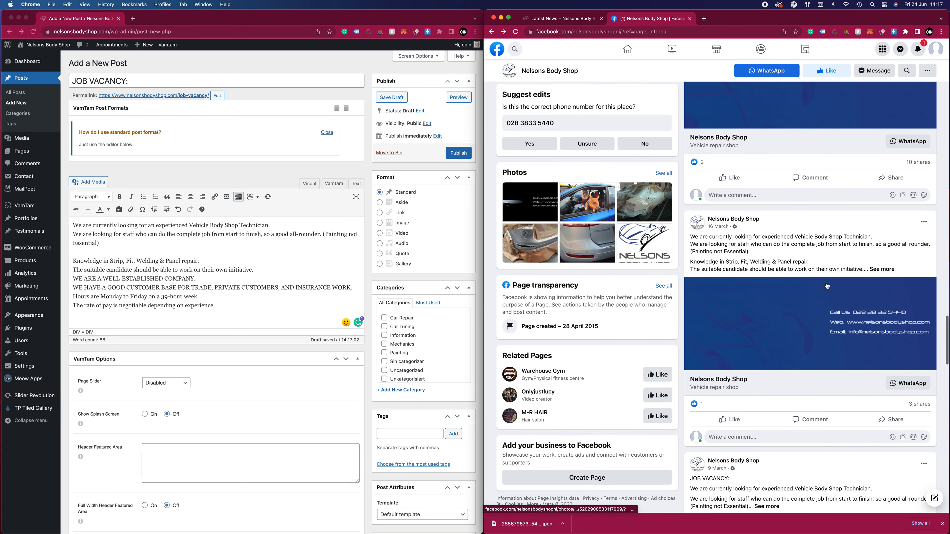
left_click(837, 326)
right_click(616, 263)
left_click(635, 279)
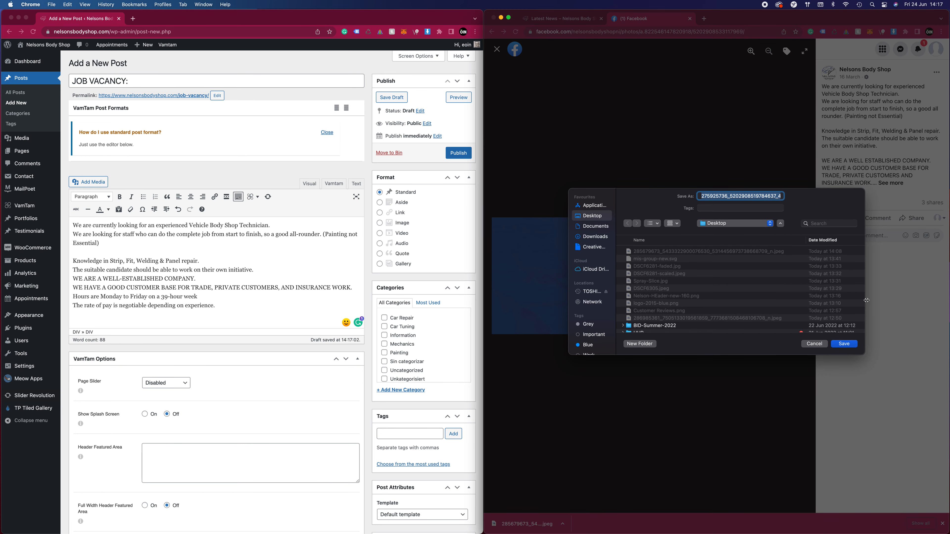
left_click(844, 344)
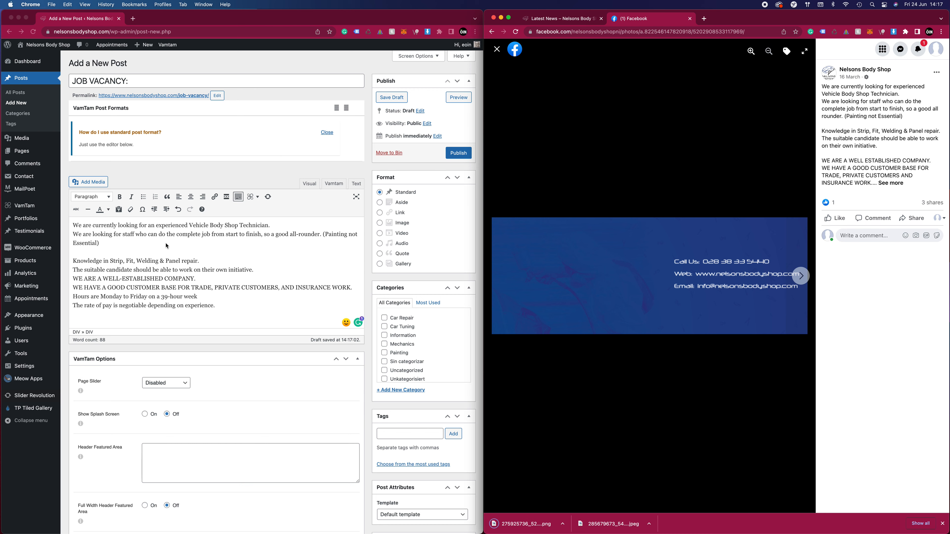
Assign the WordPress post to the Information category and upload the downloaded contact details PNG as its featured image
scroll(166, 230, "down", 5)
left_click(413, 211)
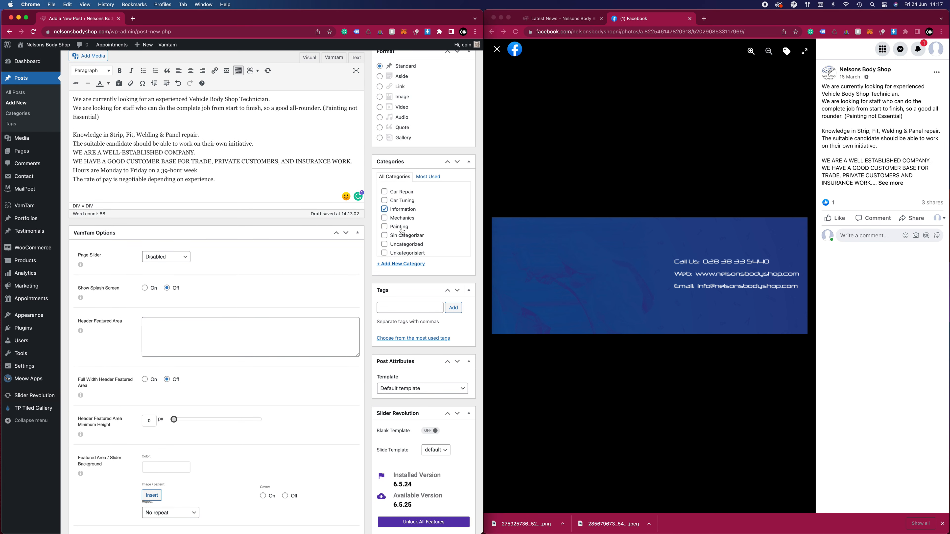
scroll(421, 267, "down", 6)
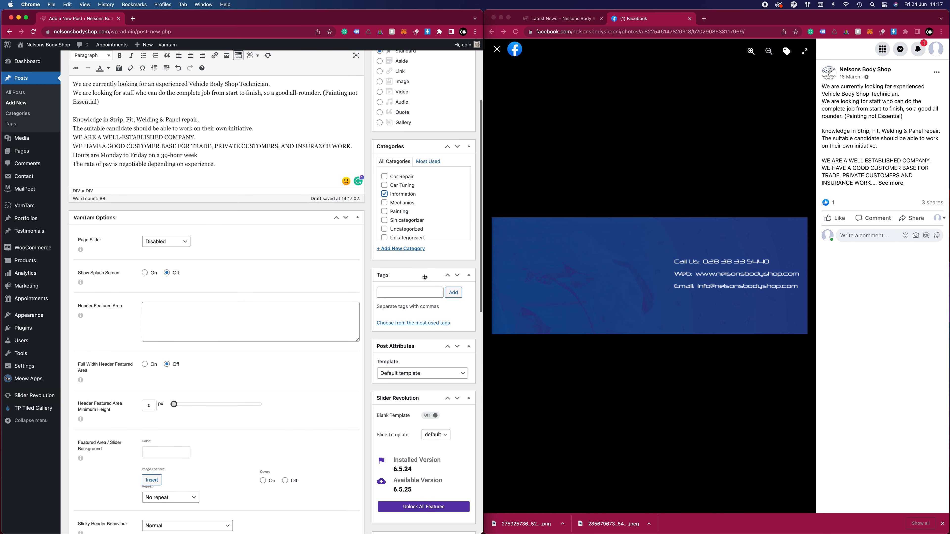
left_click(400, 348)
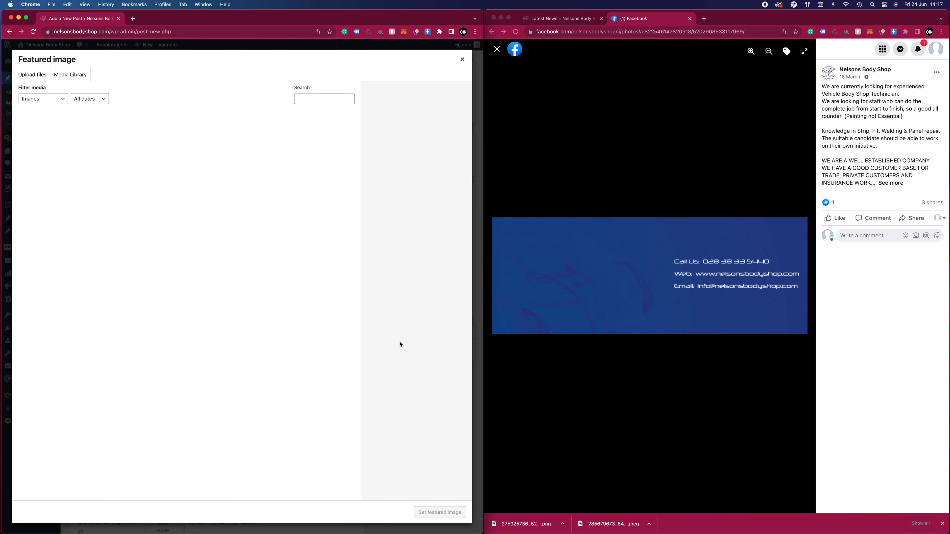
left_click_drag(521, 523, 349, 287)
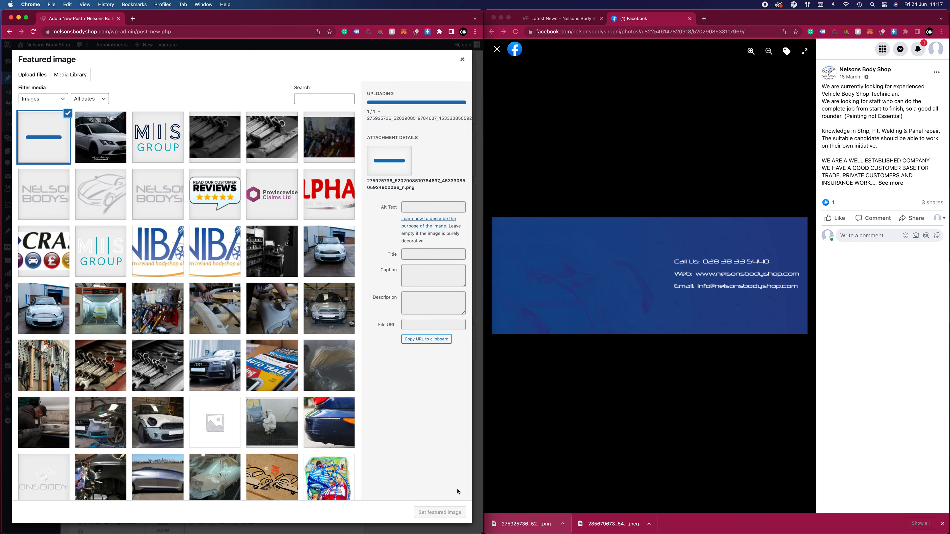
left_click(433, 512)
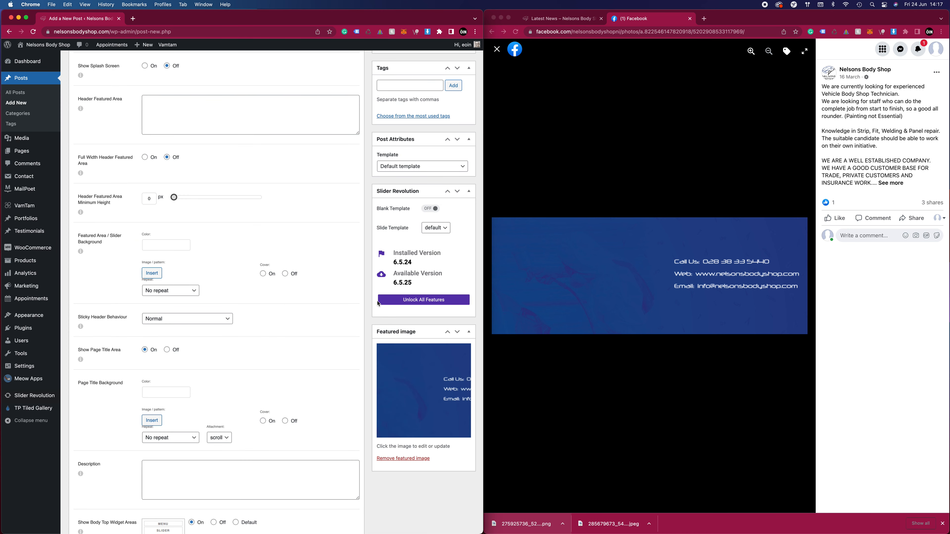
Publish the job vacancy post and reload the News page of the live site to check it
scroll(380, 309, "up", 15)
left_click(458, 153)
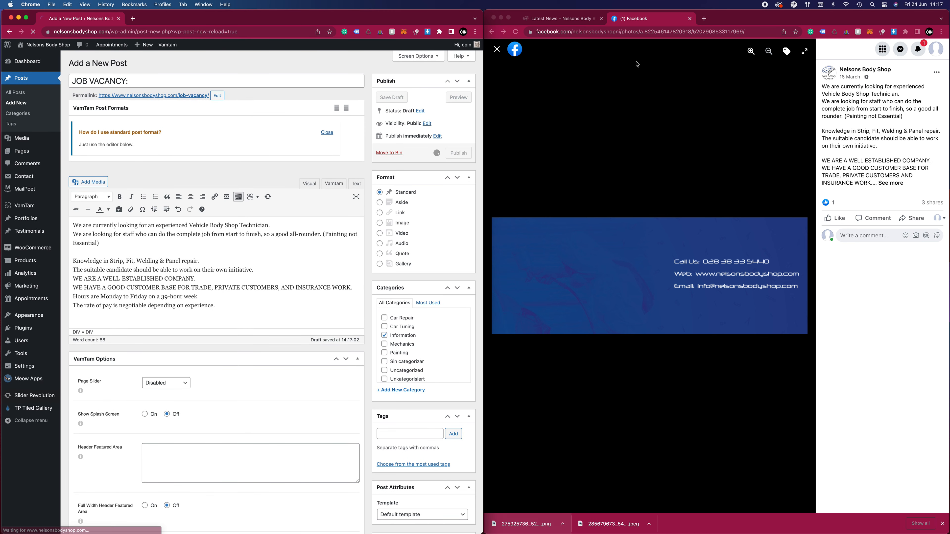
left_click(555, 22)
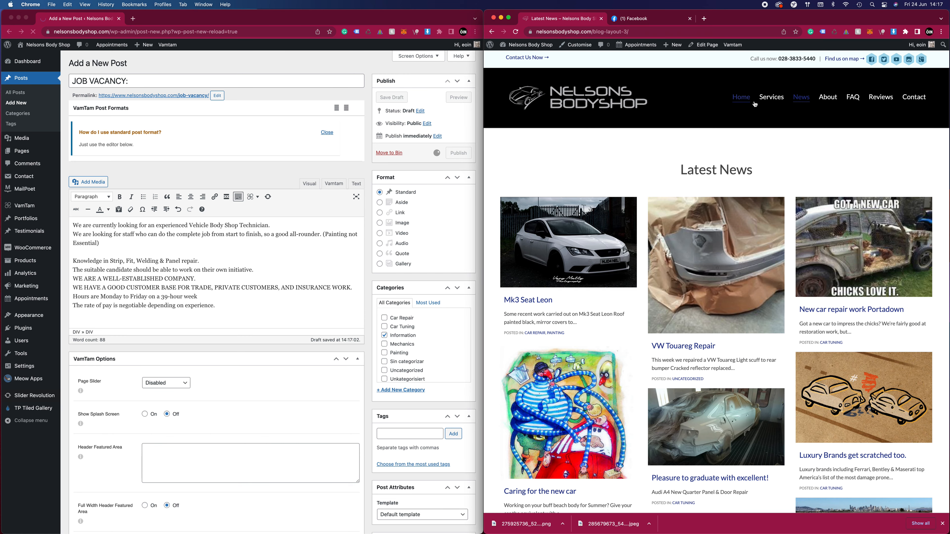
left_click(803, 99)
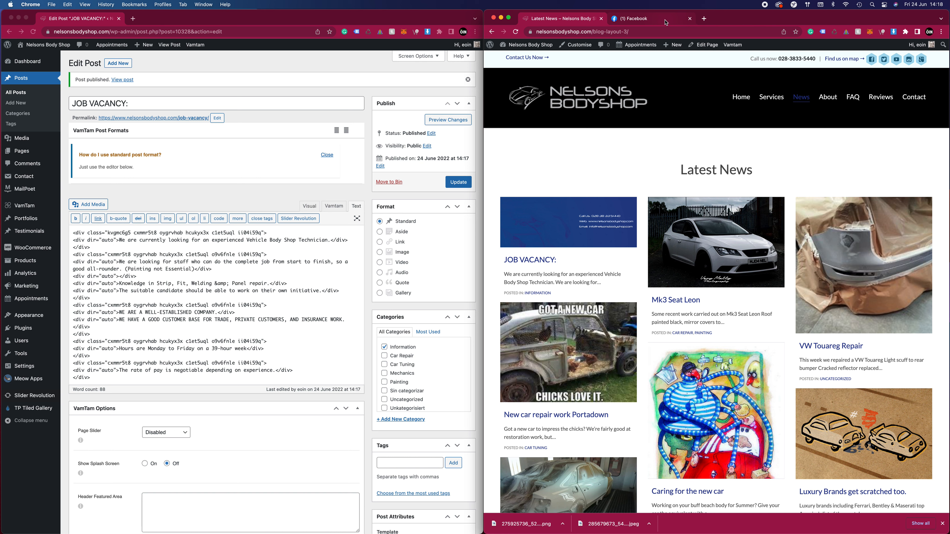
Examine the live site's Services page and home page, expanding the PEARL and Metallic coated finish question under FAQ'S & News
left_click(771, 99)
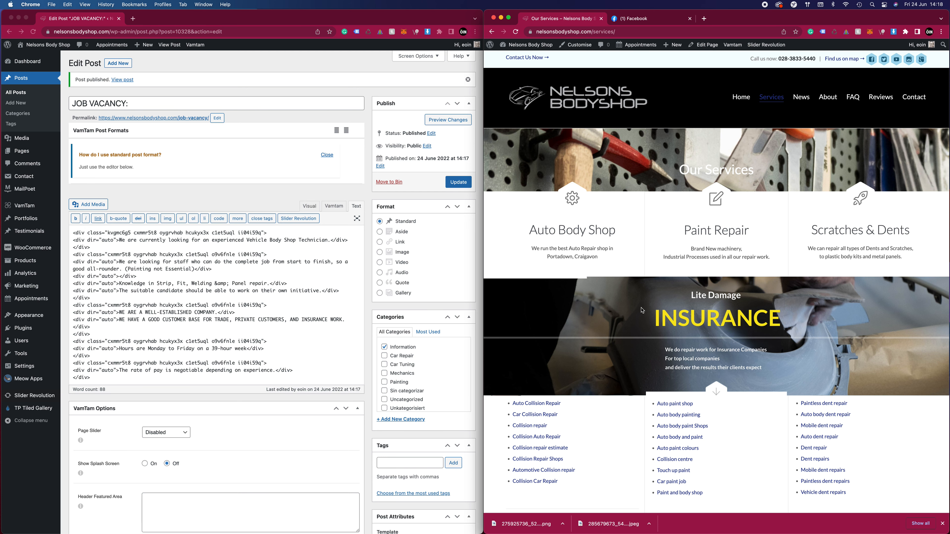
scroll(642, 310, "down", 10)
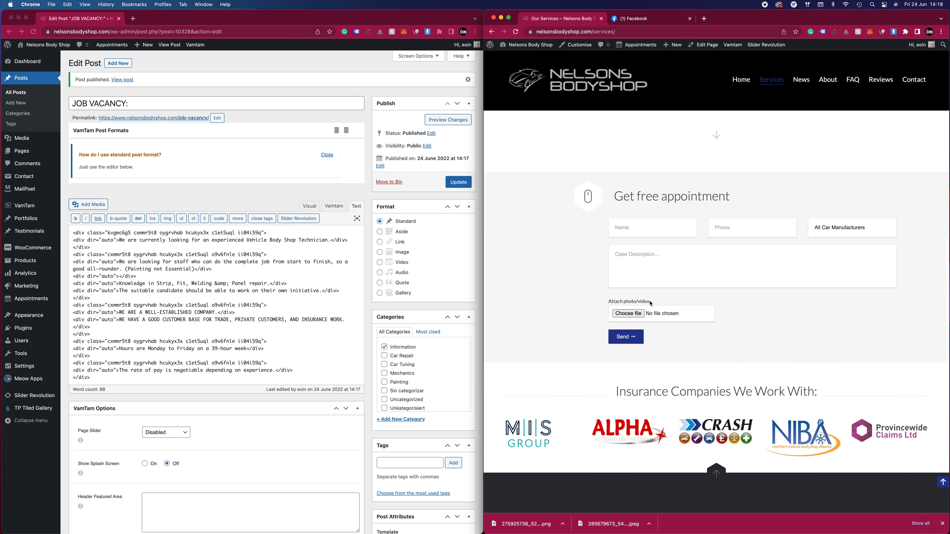
scroll(692, 224, "up", 15)
left_click(740, 96)
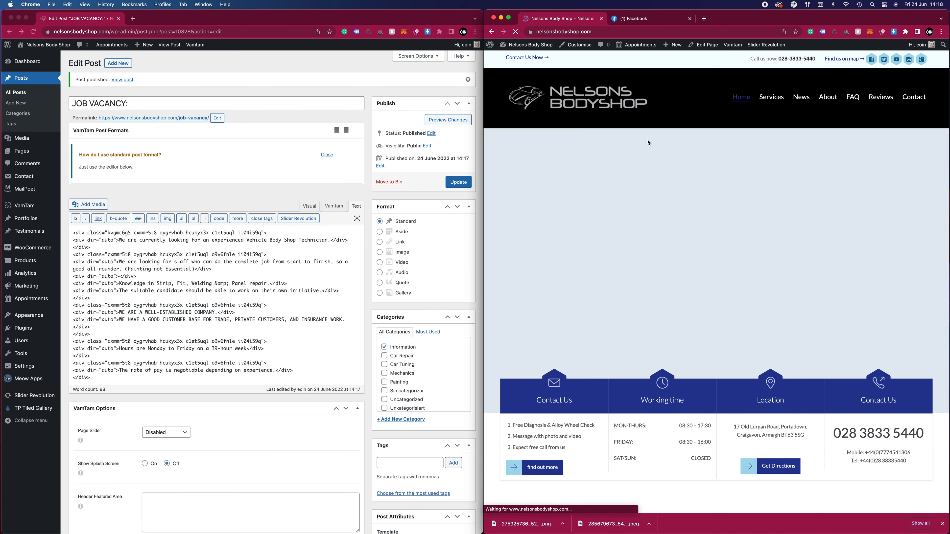
scroll(601, 236, "down", 10)
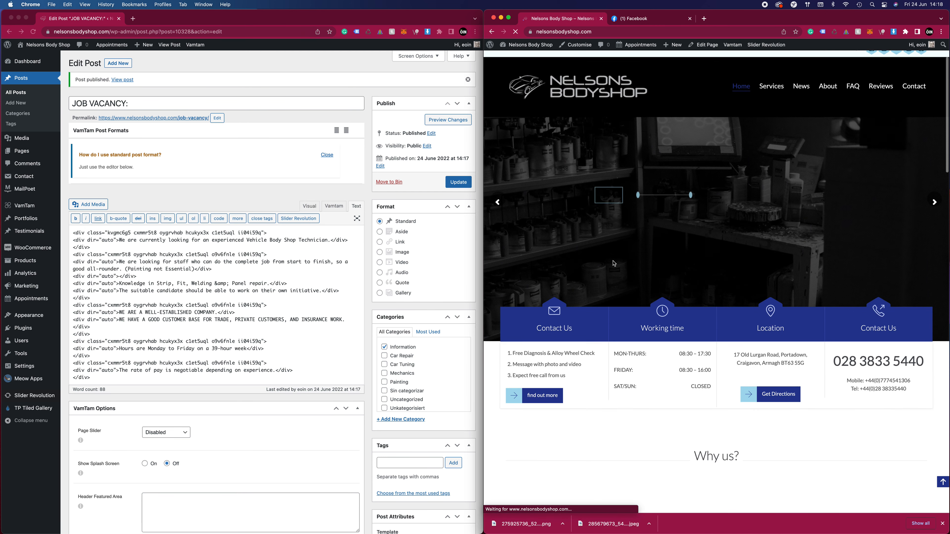
scroll(612, 258, "down", 15)
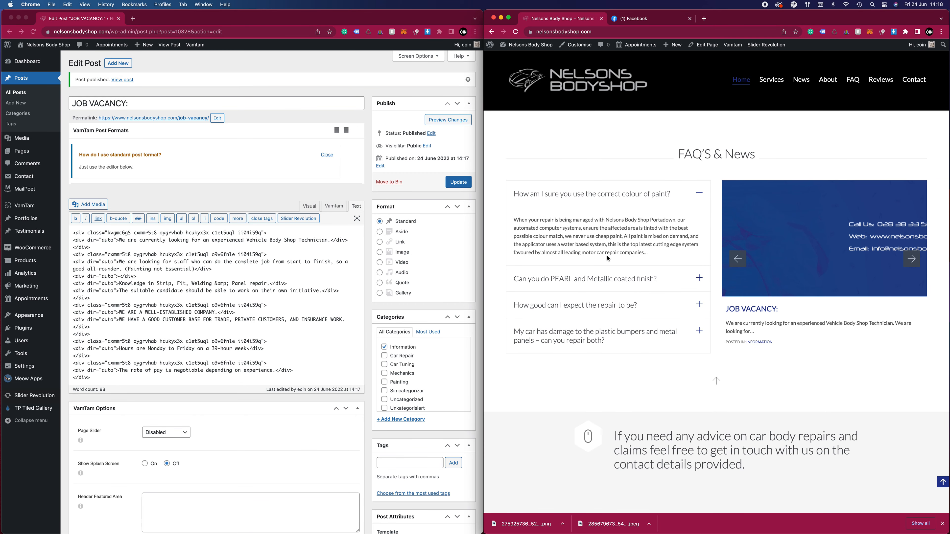
left_click(693, 277)
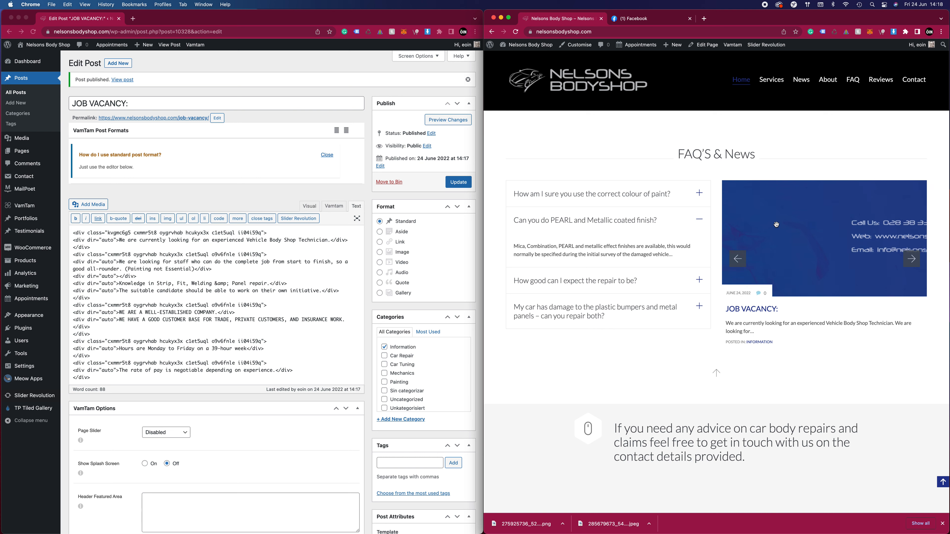
scroll(717, 349, "down", 1)
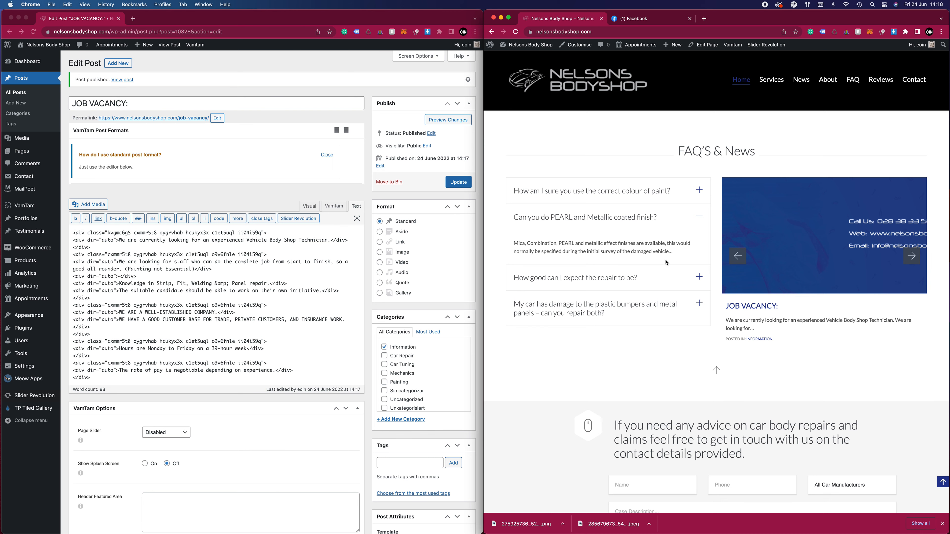
scroll(670, 276, "down", 15)
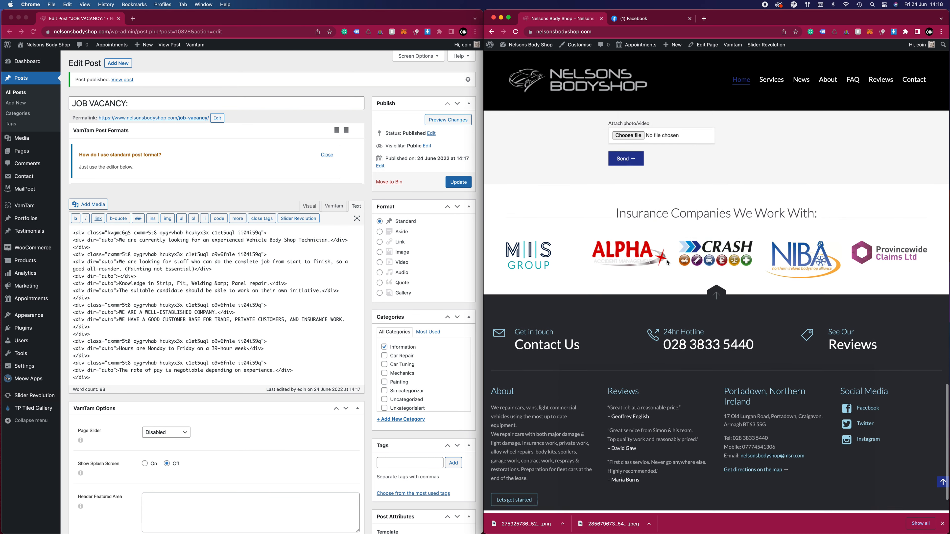
scroll(670, 252, "up", 15)
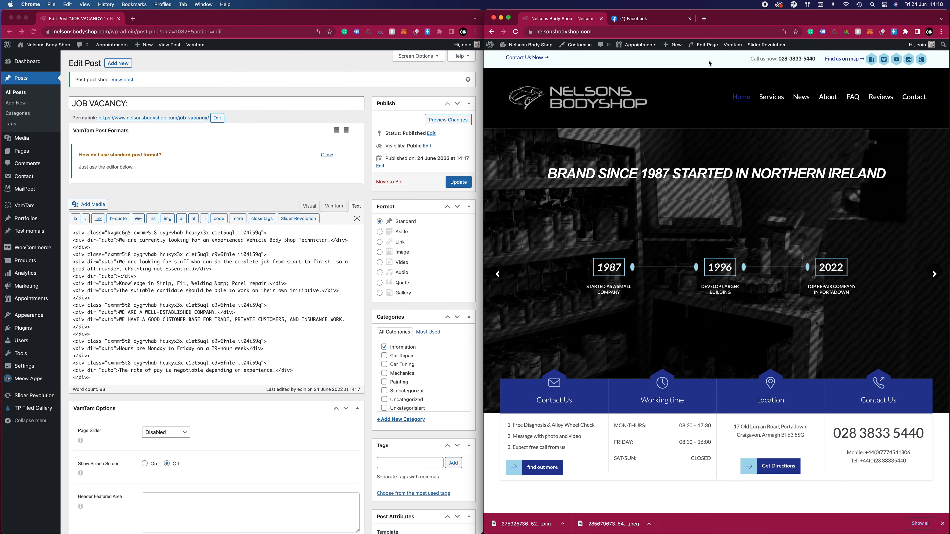